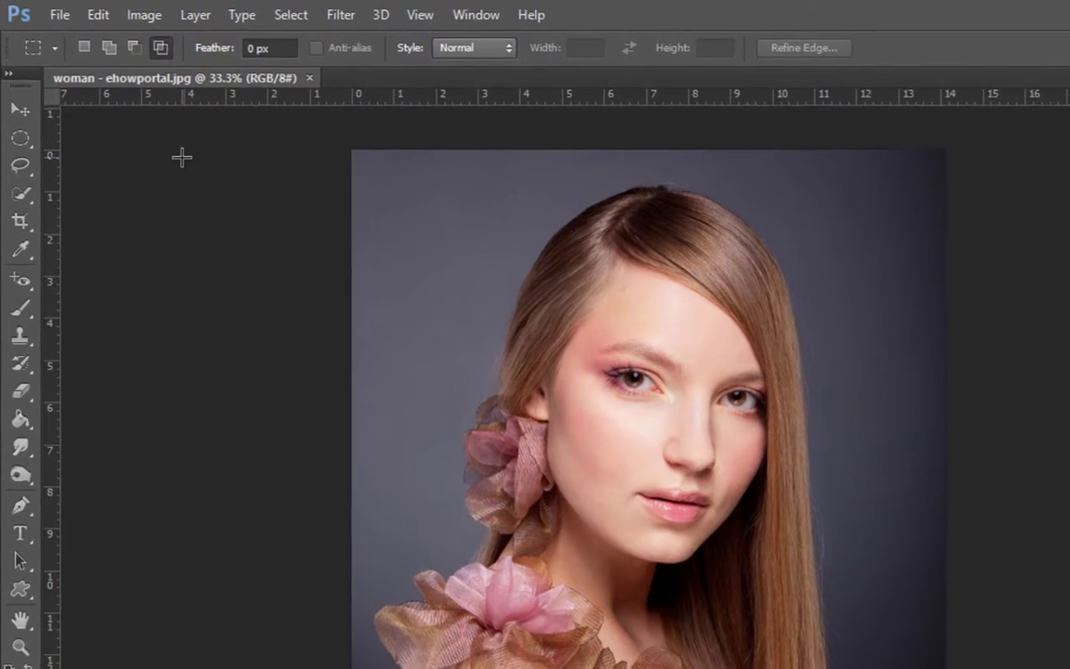
Step: Duplicate the woman photo's Background layer twice
{"action": "left_click", "coordinate": [20, 111]}
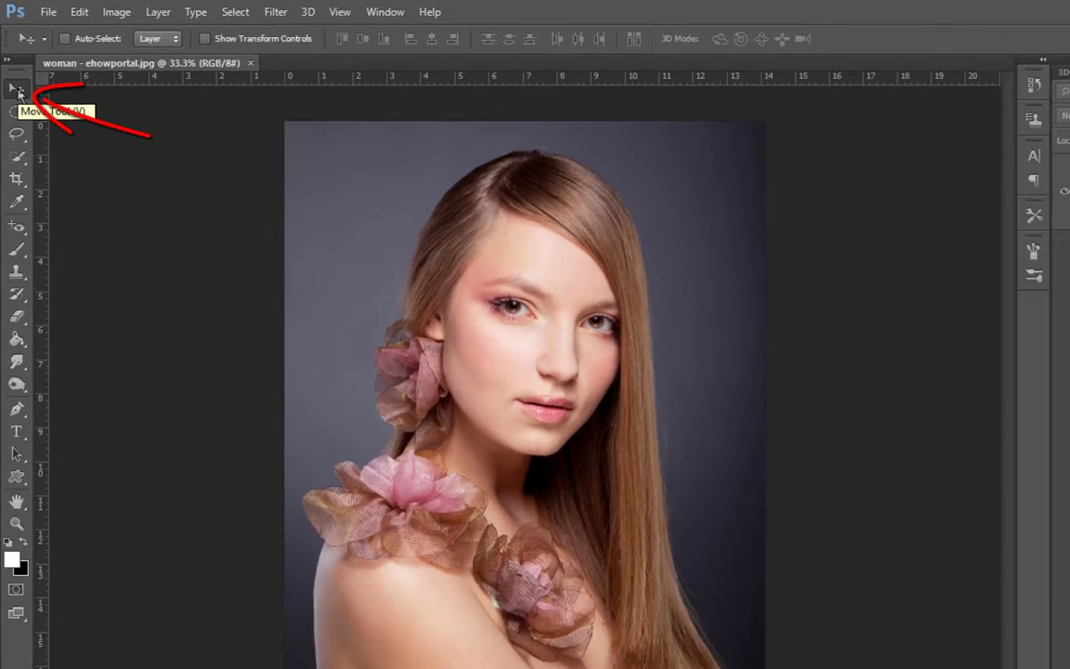
{"action": "key", "text": "ctrl+j"}
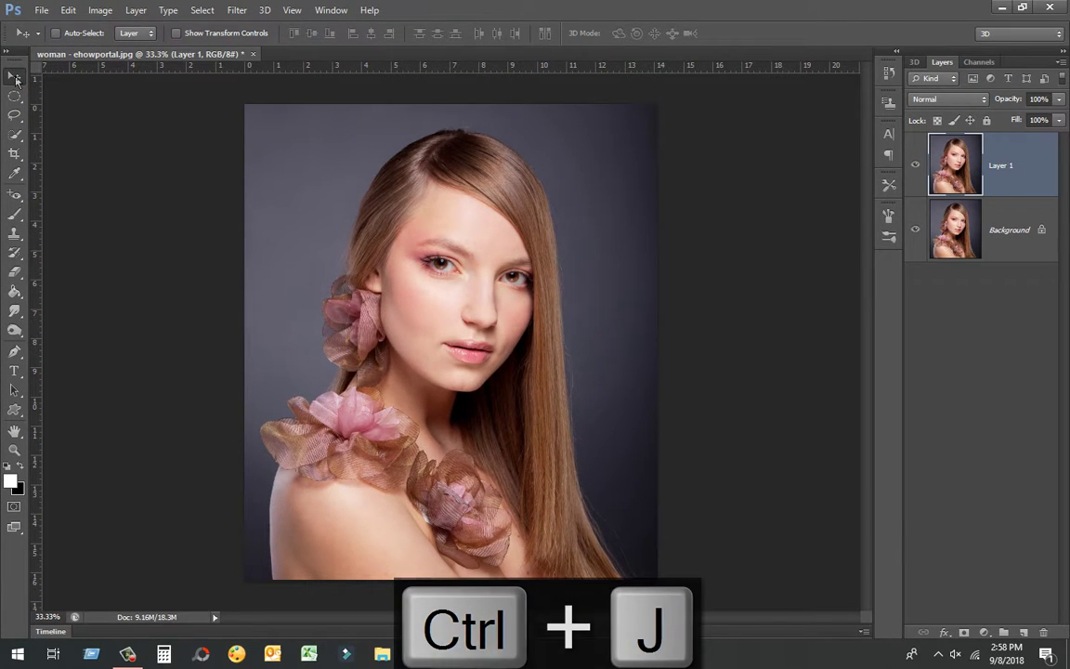
{"action": "key", "text": "ctrl+j"}
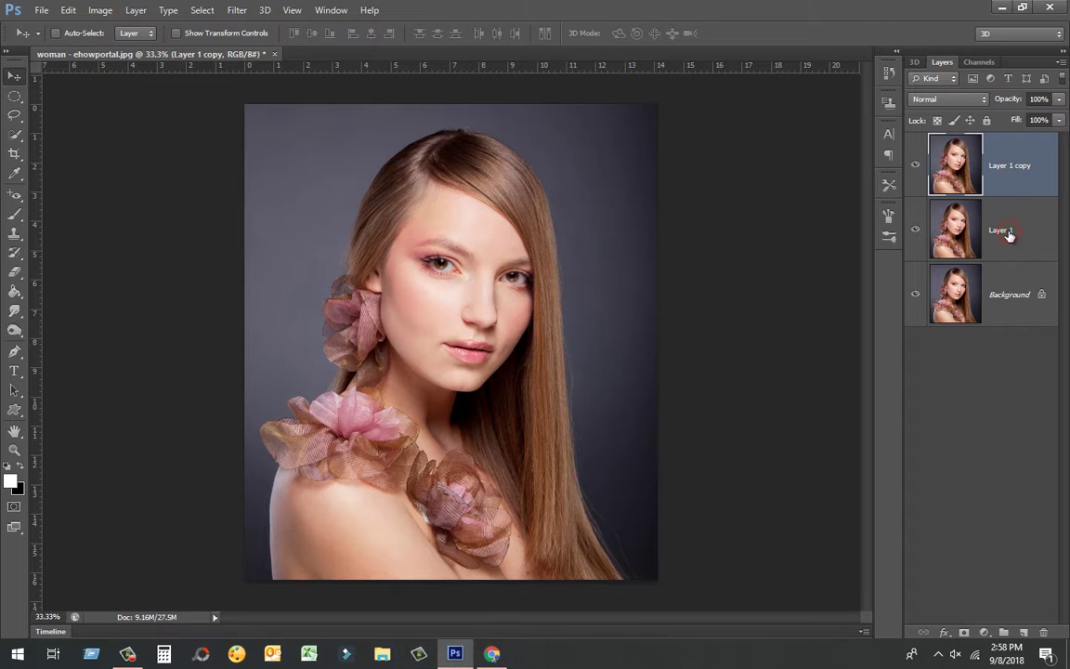
Step: Rename the middle layer "poster edges" and the uppermost copy "color halftone"
{"action": "double_click", "coordinate": [1008, 231]}
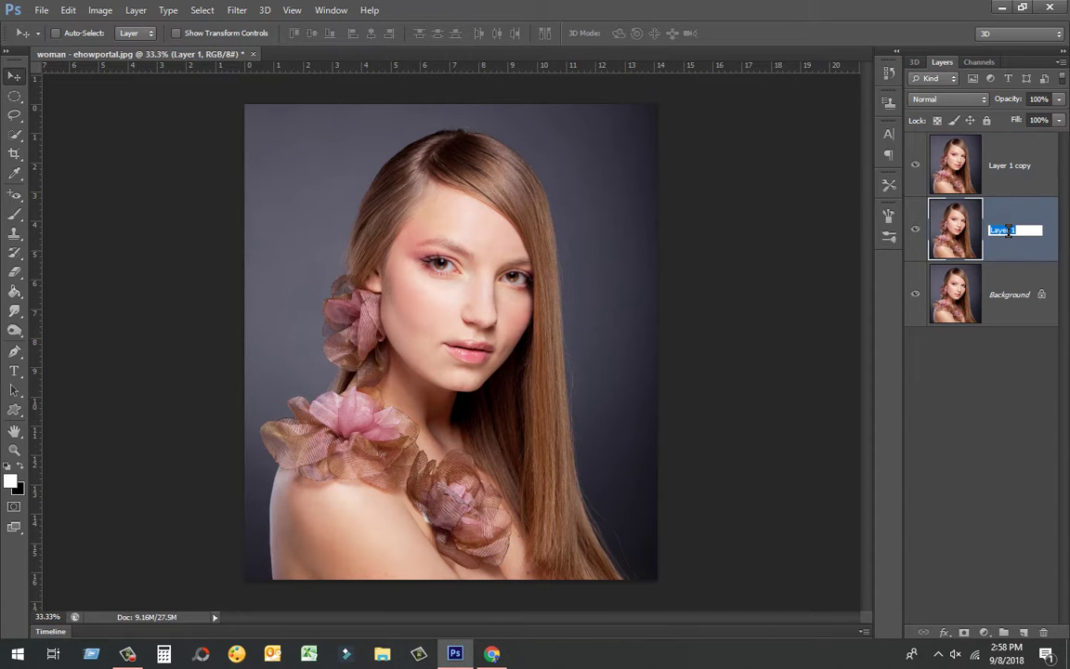
{"action": "type", "text": "poster edges"}
{"action": "double_click", "coordinate": [1001, 165]}
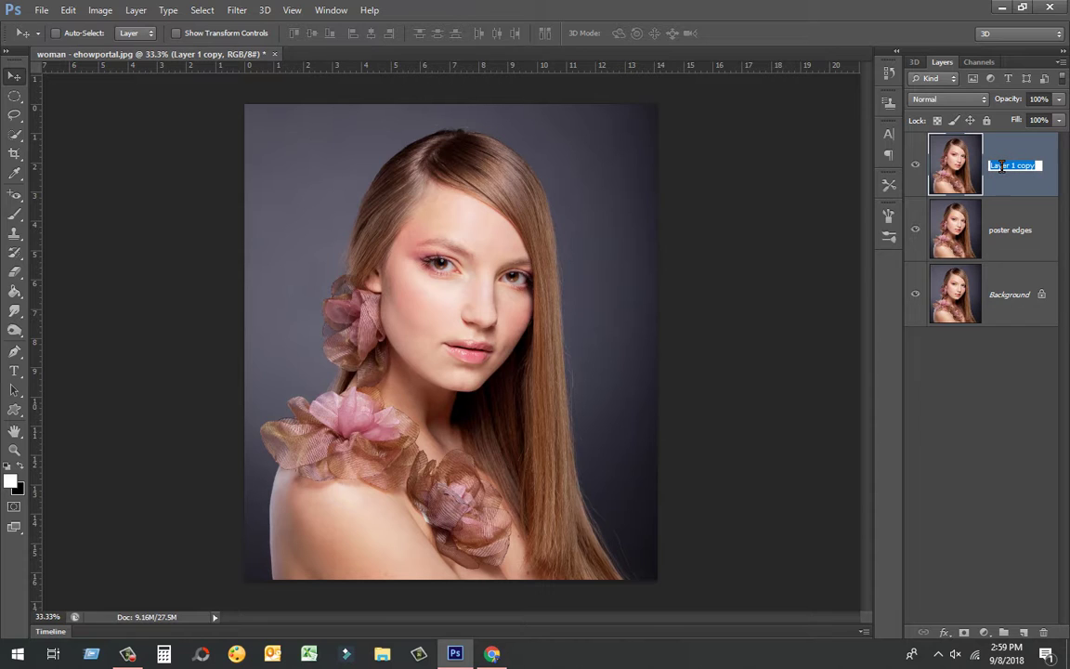
{"action": "type", "text": "c"}
{"action": "type", "text": "l"}
{"action": "type", "text": "ftone"}
Step: Hide the color halftone layer and create a new empty layer above poster edges
{"action": "left_click", "coordinate": [917, 160]}
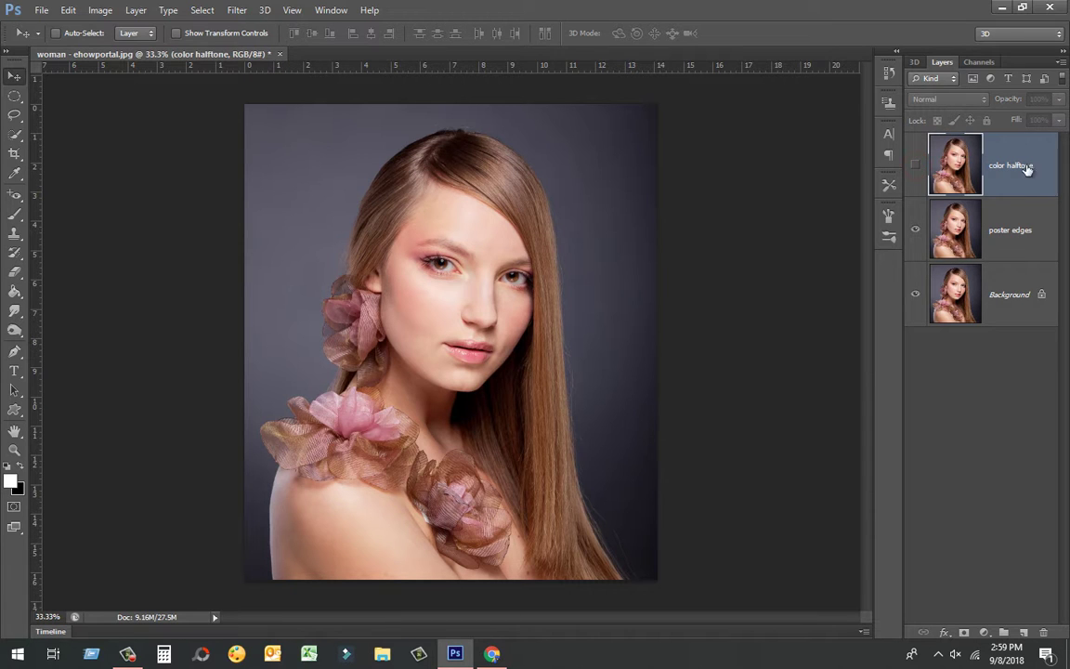
{"action": "left_click", "coordinate": [1008, 218]}
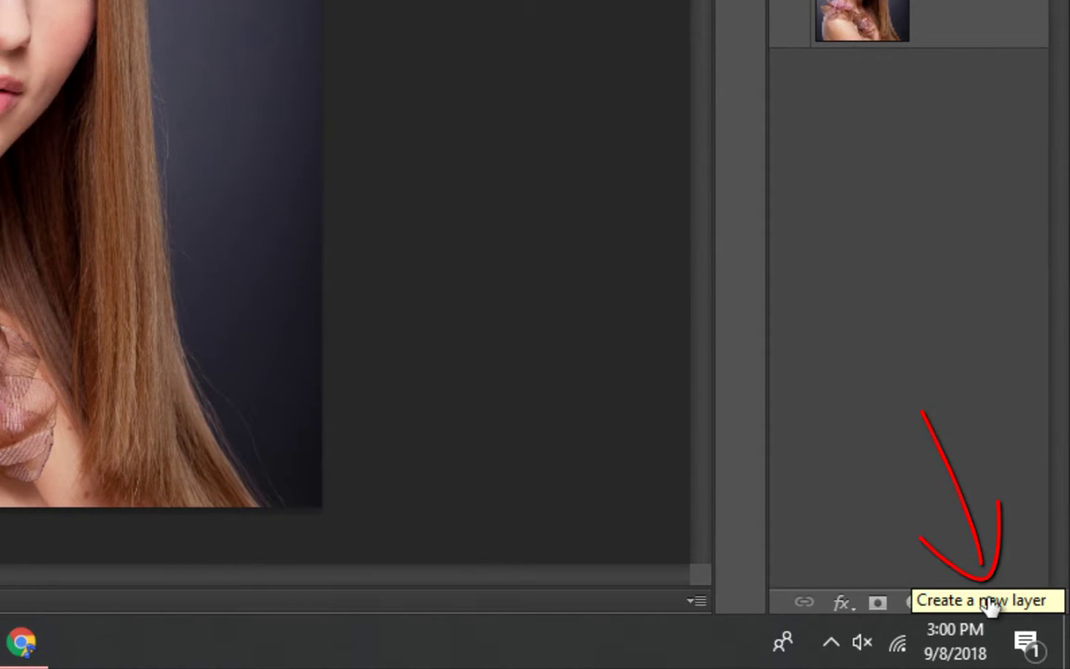
{"action": "left_click", "coordinate": [987, 603]}
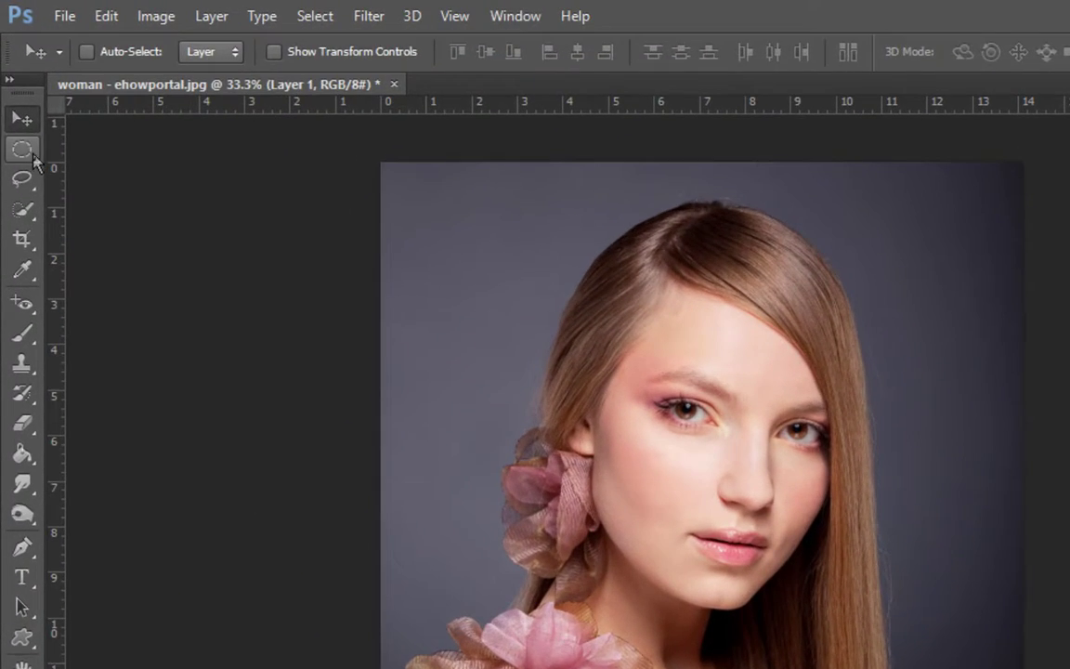
Step: Make white the background colour, fill a small elliptical selection over the left eye's catchlight with it on the new layer, and deselect
{"action": "left_click", "coordinate": [15, 97]}
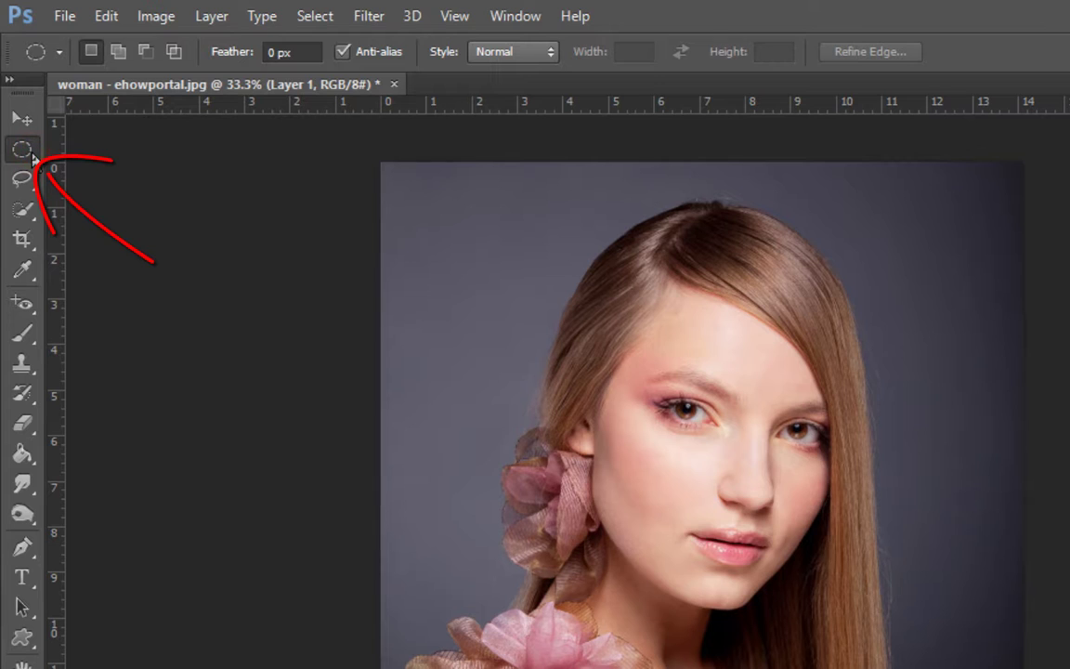
{"action": "right_click", "coordinate": [21, 148]}
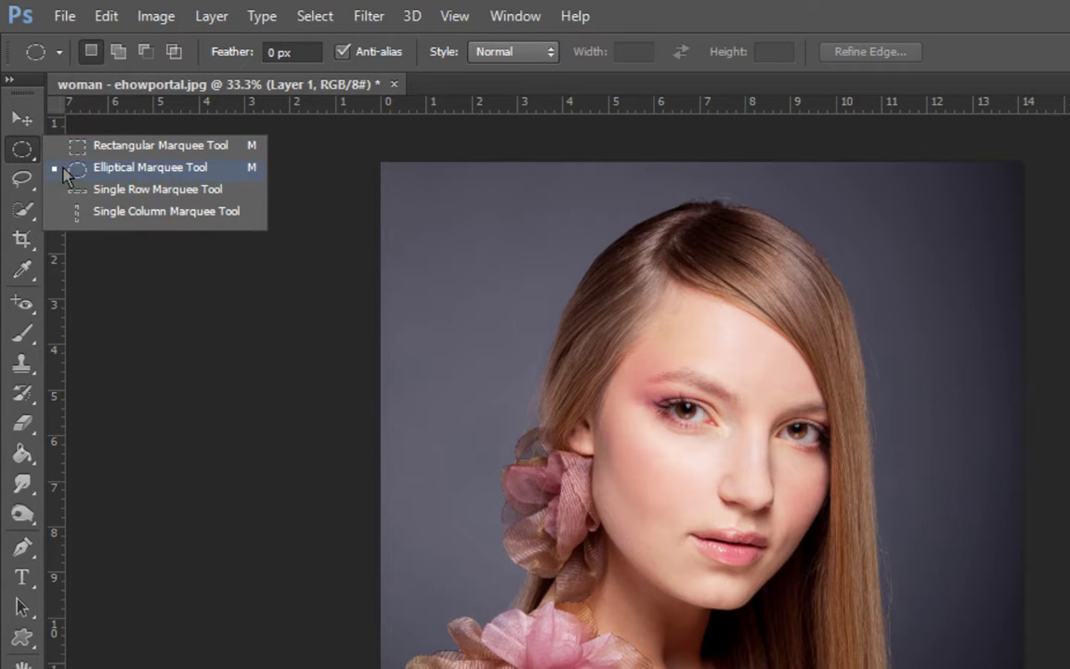
{"action": "left_click", "coordinate": [164, 172]}
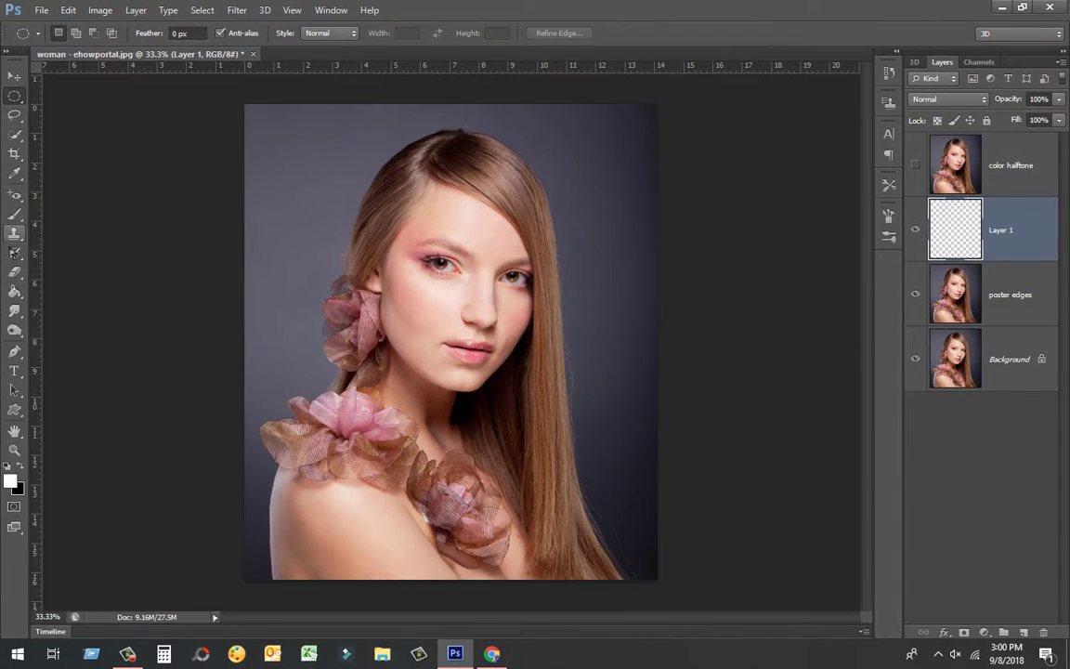
{"action": "left_click", "coordinate": [21, 466]}
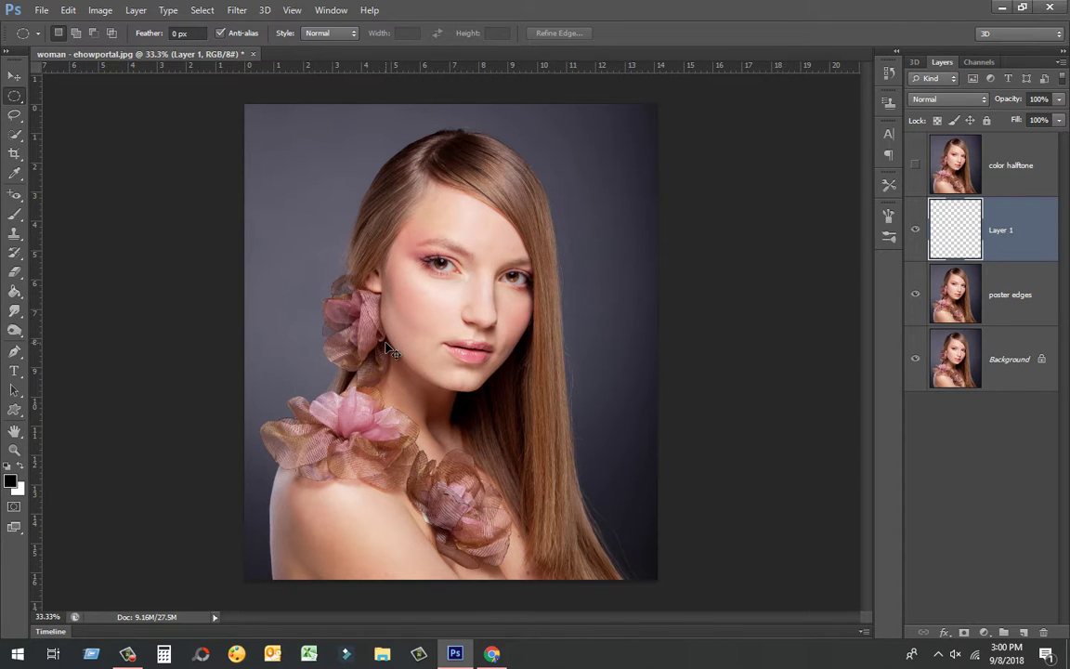
{"action": "key", "text": "ctrl+plus"}
{"action": "key", "text": "ctrl+plus"}
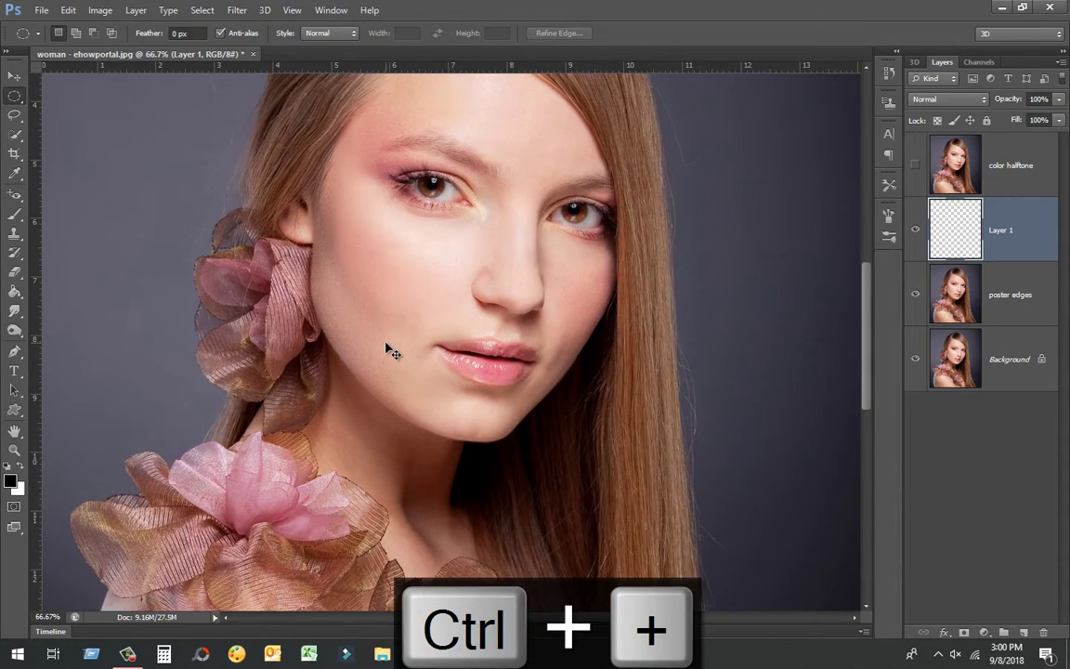
{"action": "key", "text": "ctrl+plus"}
{"action": "key", "text": "ctrl+plus"}
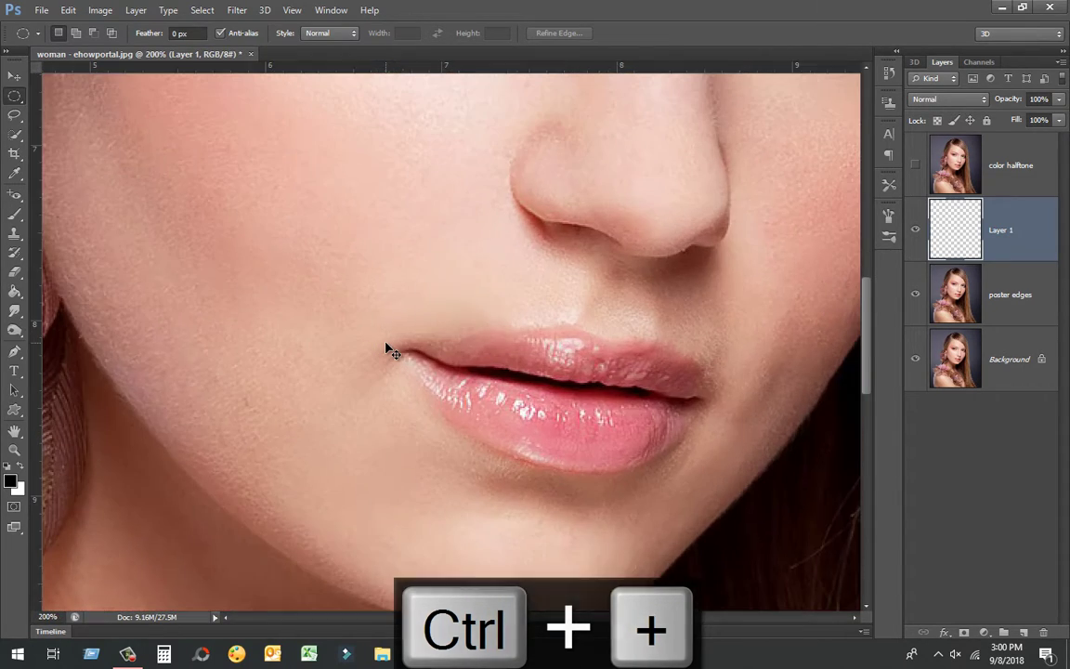
{"action": "scroll", "coordinate": [426, 336], "scroll_direction": "up", "scroll_amount": 5}
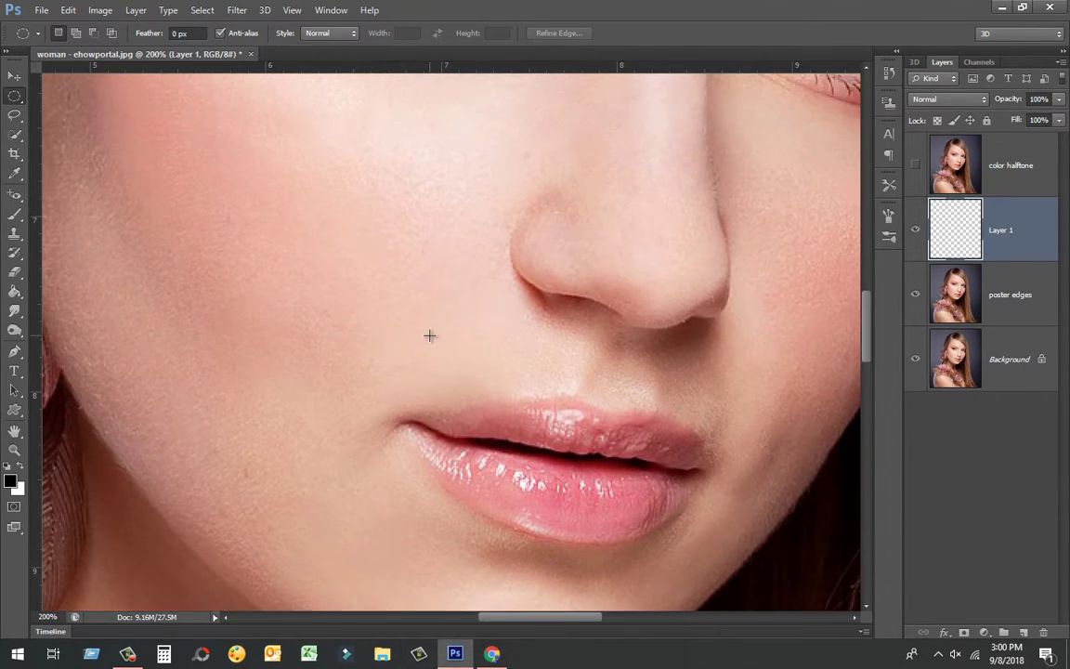
{"action": "scroll", "coordinate": [429, 335], "scroll_direction": "up", "scroll_amount": 5}
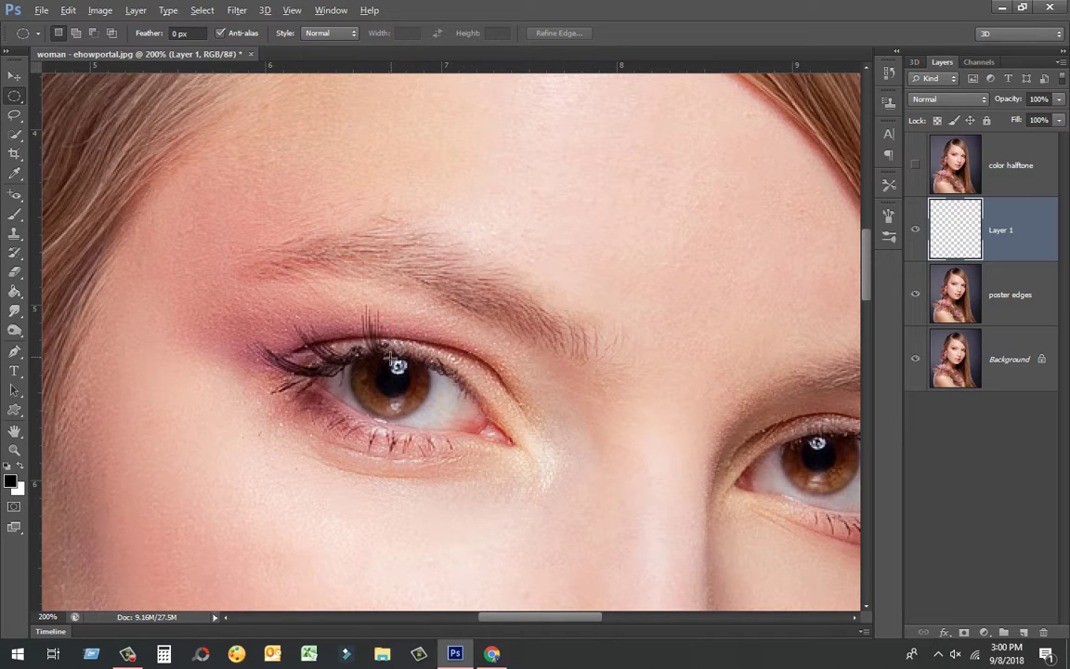
{"action": "left_click_drag", "start_coordinate": [397, 366], "coordinate": [398, 368]}
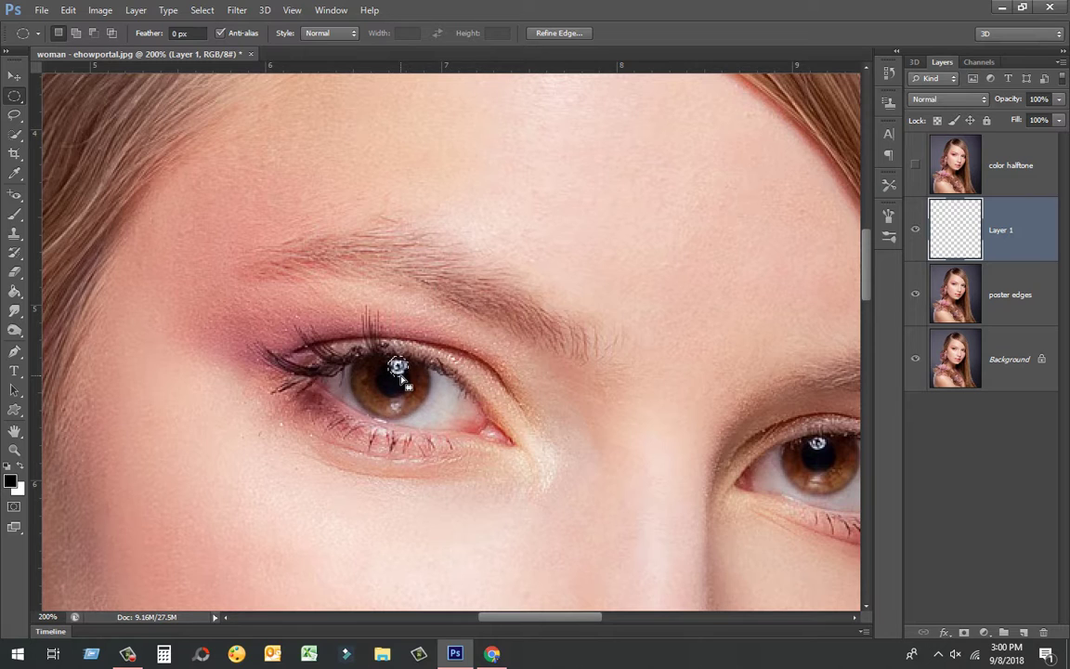
{"action": "key", "text": "ctrl+Delete"}
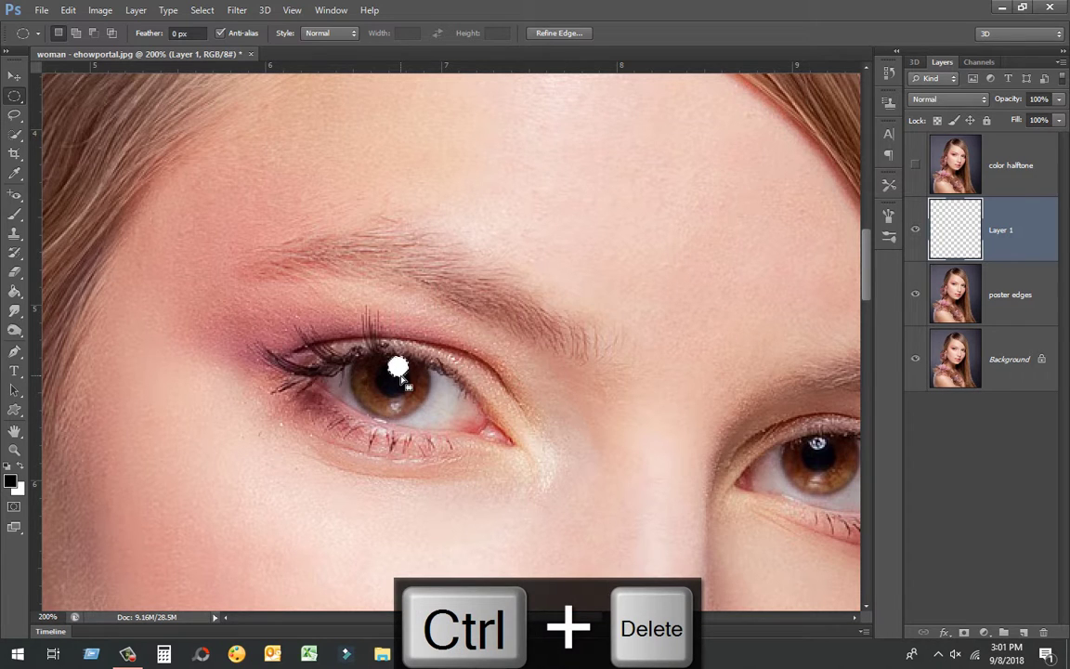
{"action": "key", "text": "ctrl+d"}
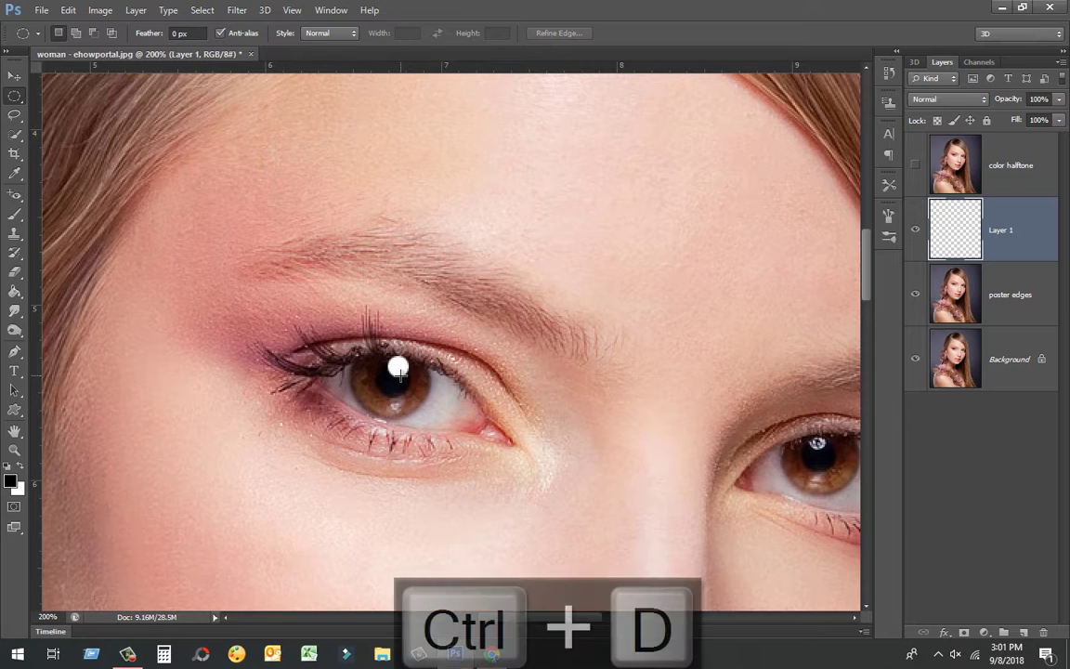
Step: Duplicate the white dot layer and move the copy onto the catchlight of the other eye
{"action": "key", "text": "v"}
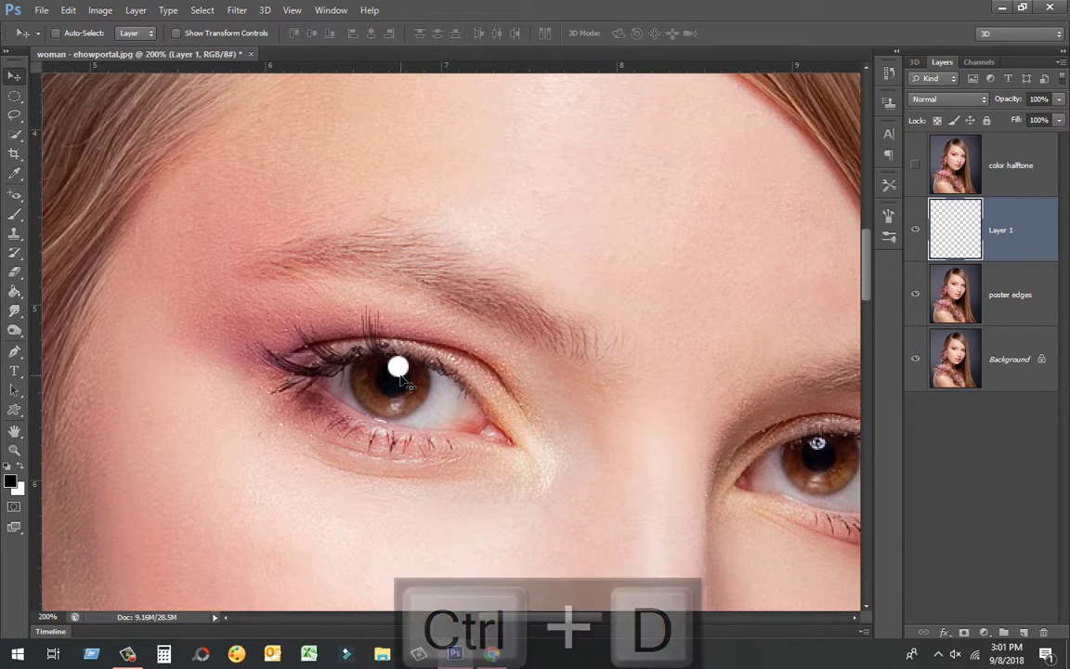
{"action": "key", "text": "ctrl+j"}
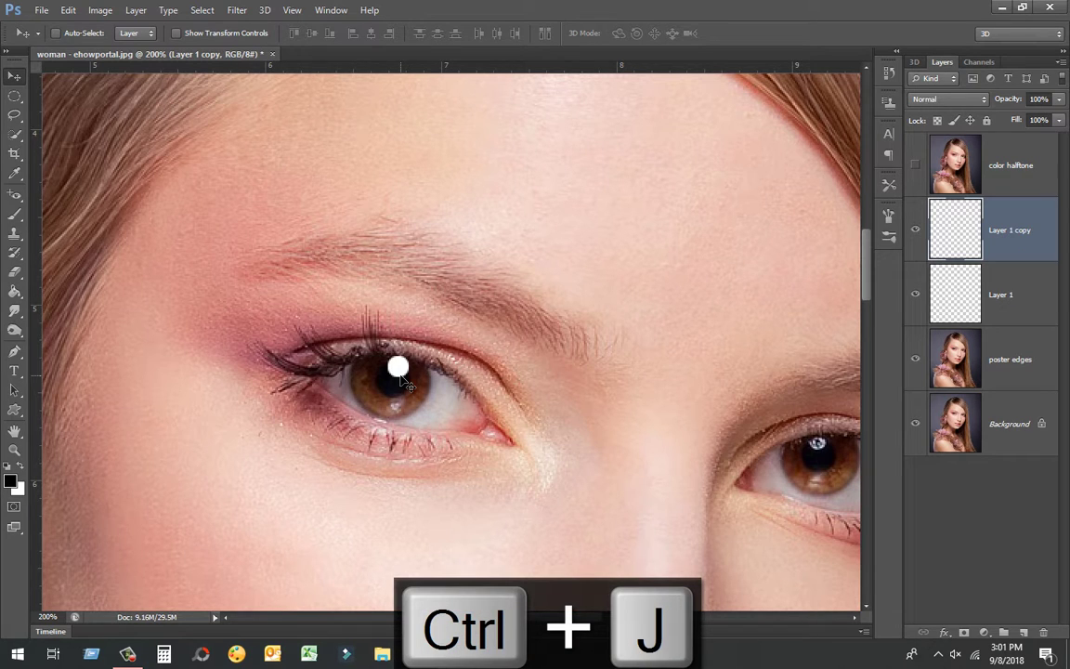
{"action": "left_click_drag", "start_coordinate": [406, 381], "coordinate": [835, 461]}
Step: Adjust the copied dot slightly with Free Transform to fit the second eye's catchlight, and apply the transformation
{"action": "left_click_drag", "start_coordinate": [560, 623], "coordinate": [611, 624]}
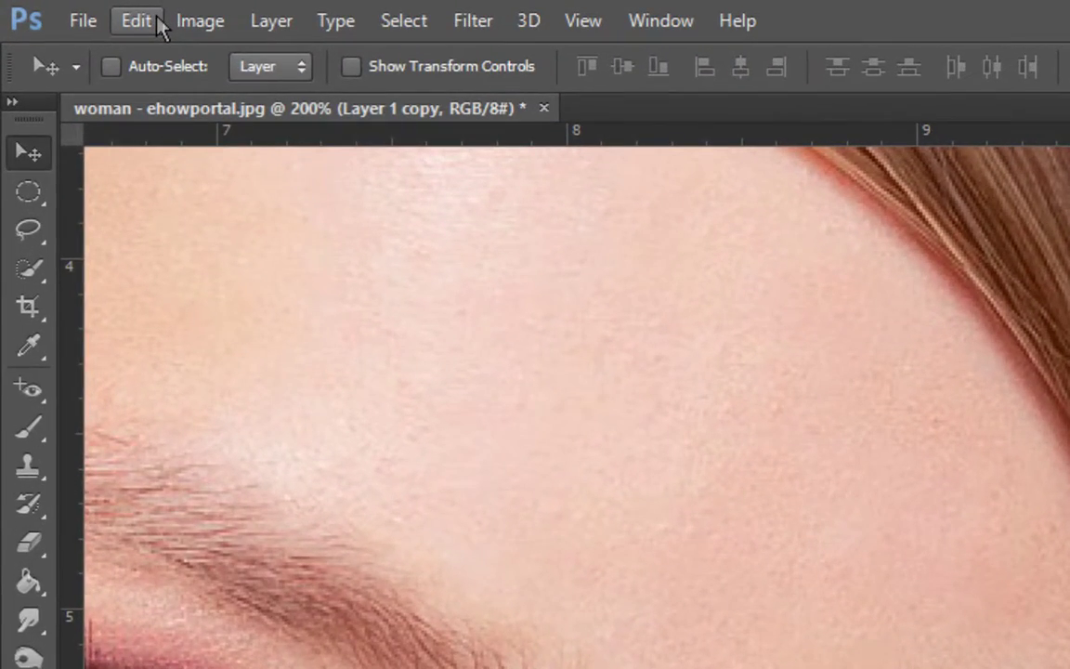
{"action": "left_click", "coordinate": [158, 20]}
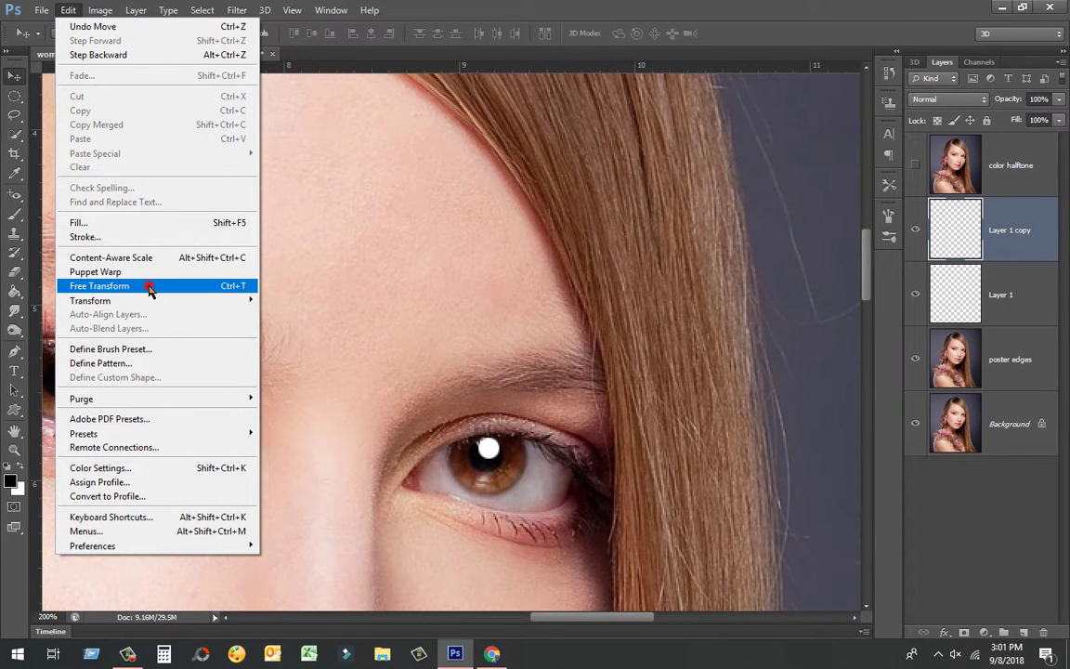
{"action": "left_click", "coordinate": [148, 289]}
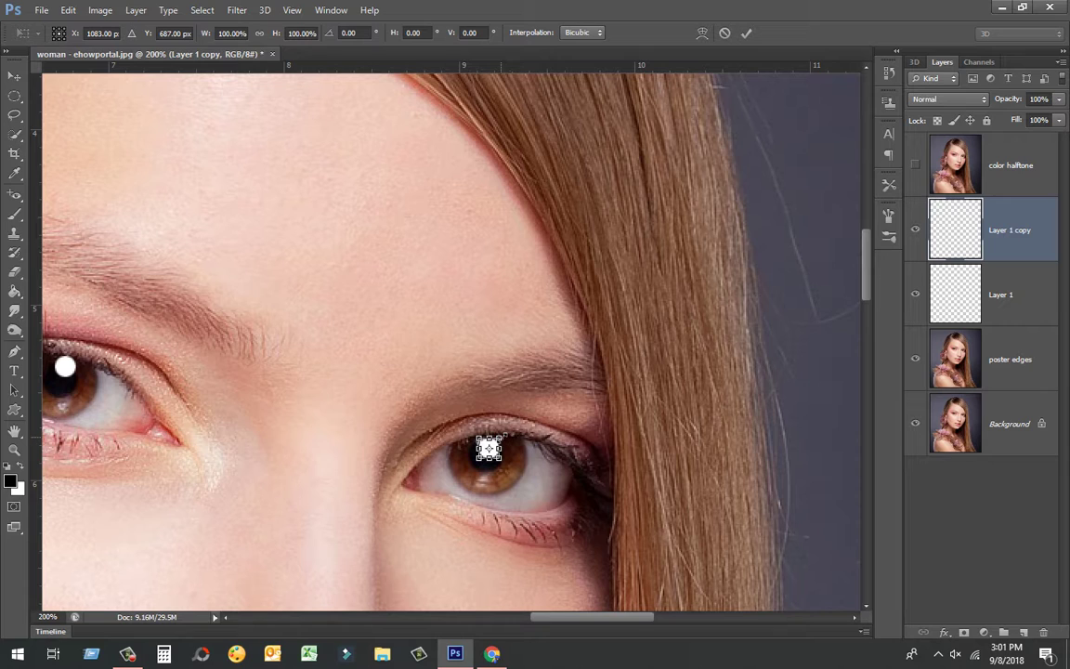
{"action": "left_click_drag", "start_coordinate": [500, 444], "coordinate": [493, 446]}
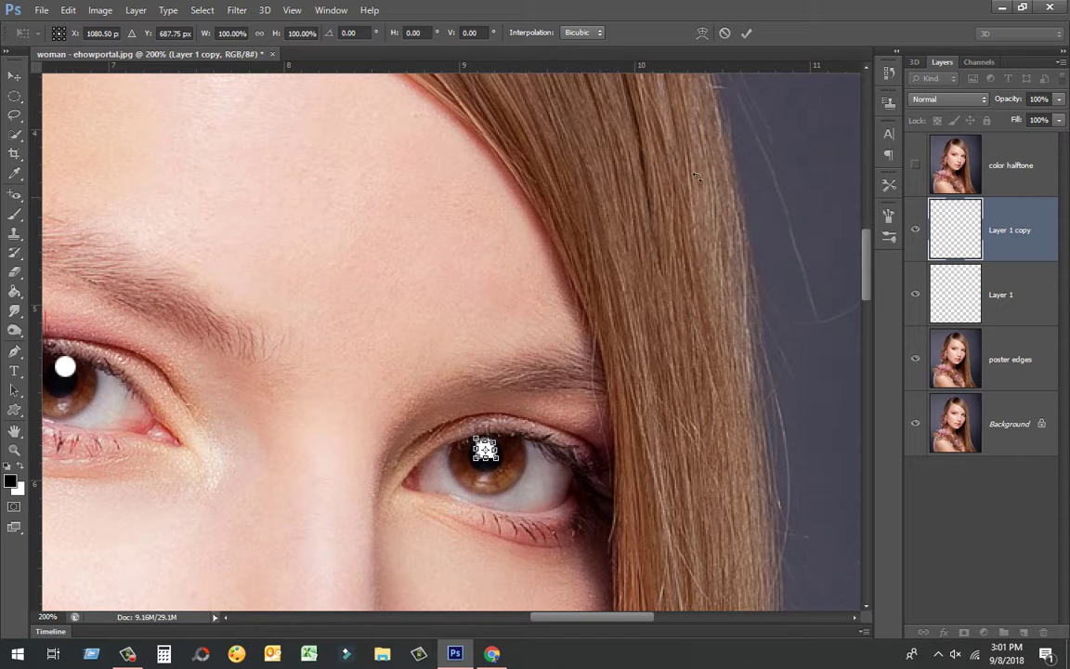
{"action": "left_click", "coordinate": [749, 32]}
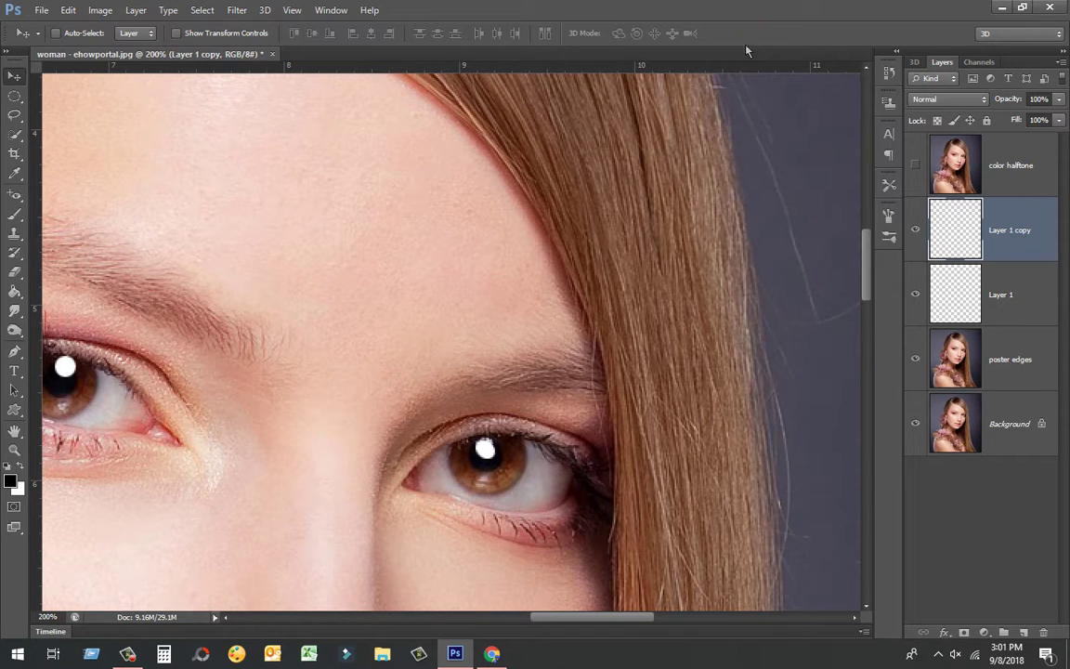
Step: Nudge the copied white dot slightly upward and to the right over the second eye's catchlight
{"action": "key", "text": "Up"}
{"action": "key", "text": "Up"}
{"action": "key", "text": "Right"}
{"action": "key", "text": "Down"}
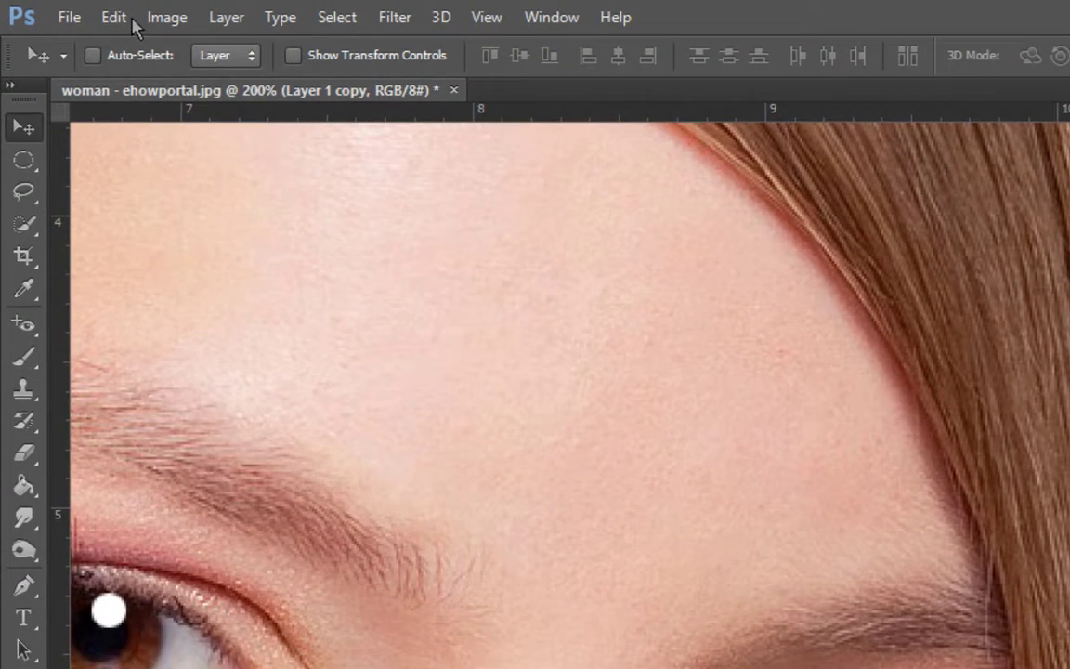
Step: Rotate the copied white dot by about -34.4° with Free Transform and apply it
{"action": "left_click", "coordinate": [116, 17]}
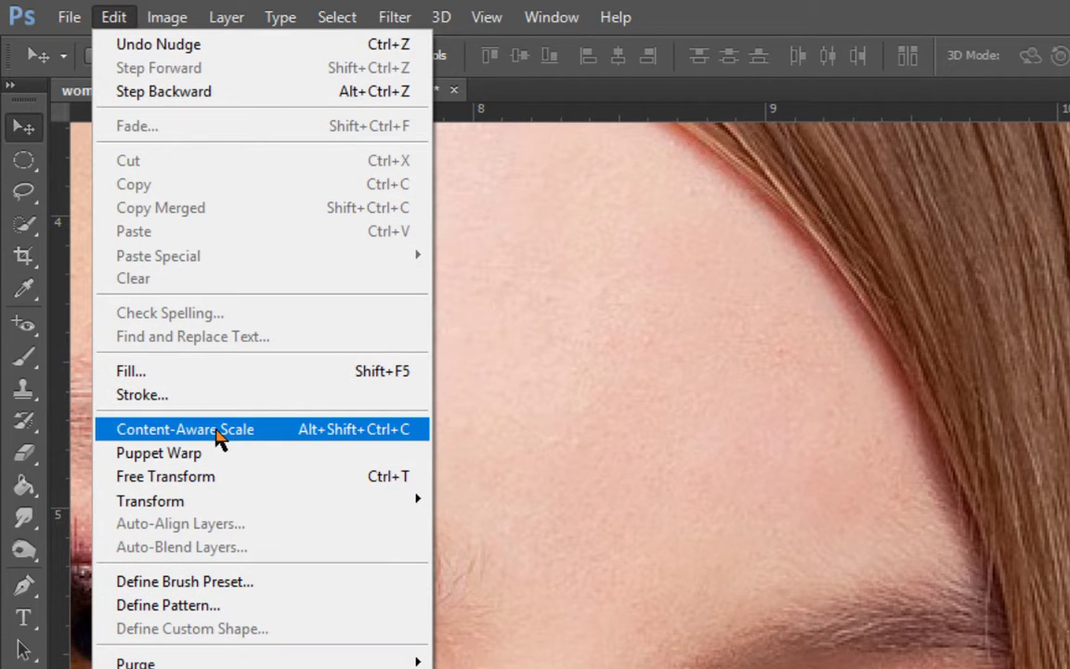
{"action": "left_click", "coordinate": [259, 475]}
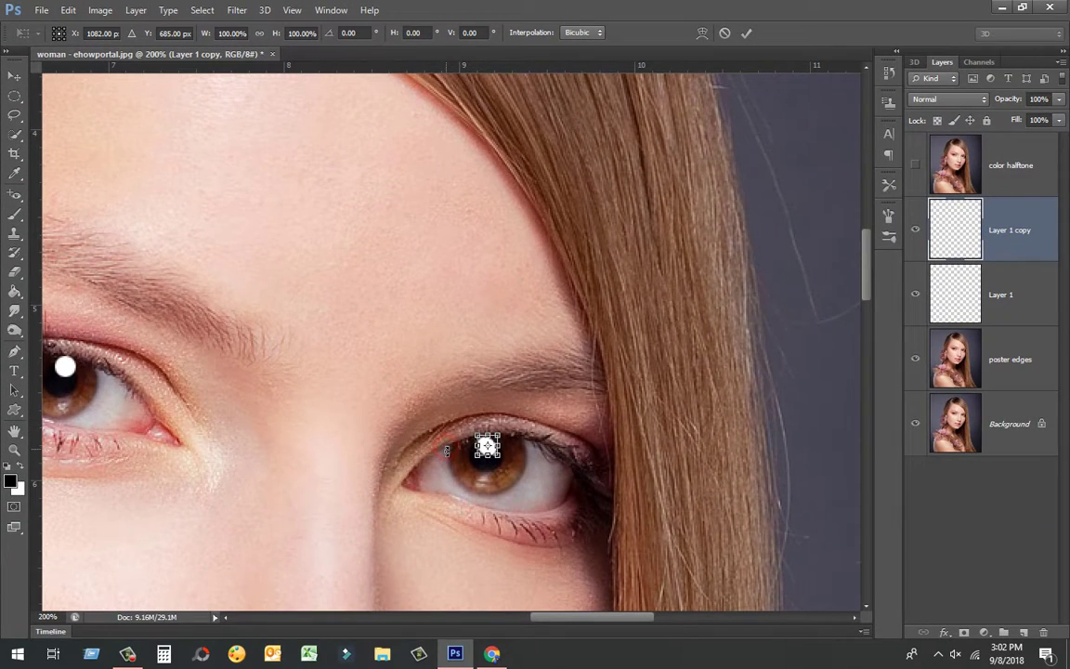
{"action": "left_click_drag", "start_coordinate": [418, 421], "coordinate": [462, 468]}
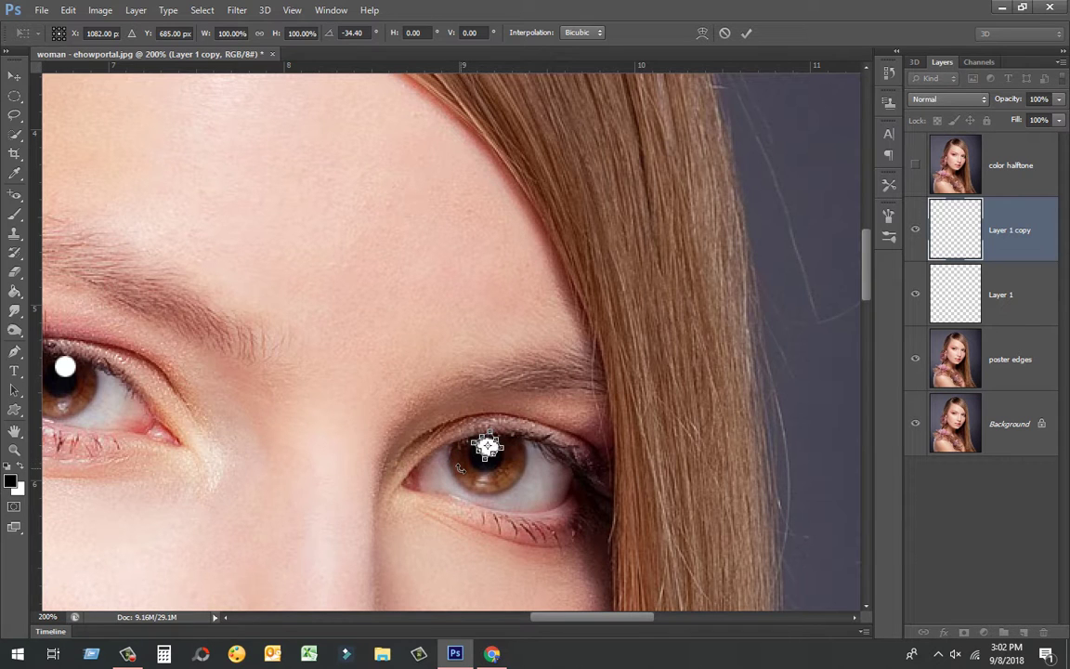
{"action": "left_click", "coordinate": [747, 33]}
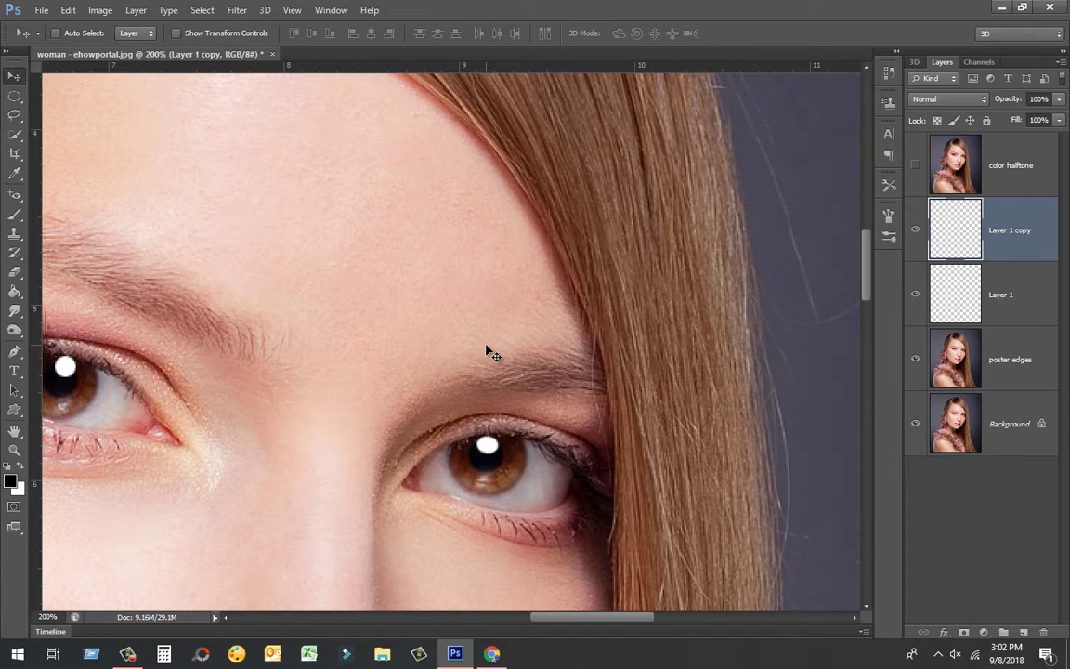
Step: Merge the copied dot layer down into Layer 1 so both eye highlights share one layer
{"action": "key", "text": "ctrl+minus"}
{"action": "key", "text": "ctrl+minus"}
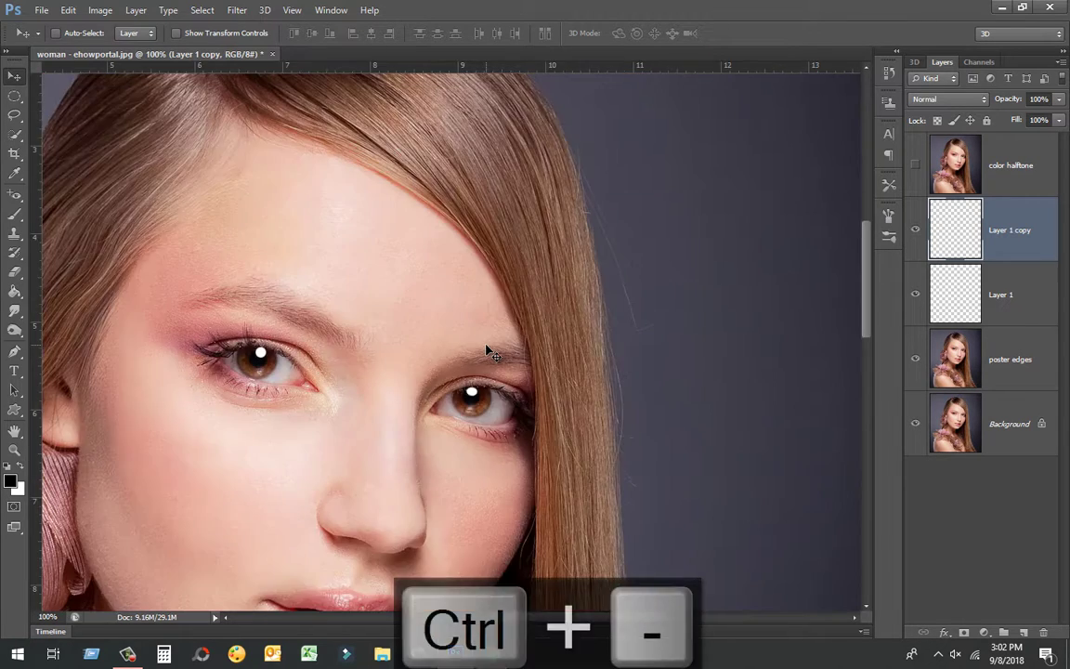
{"action": "key", "text": "ctrl+minus"}
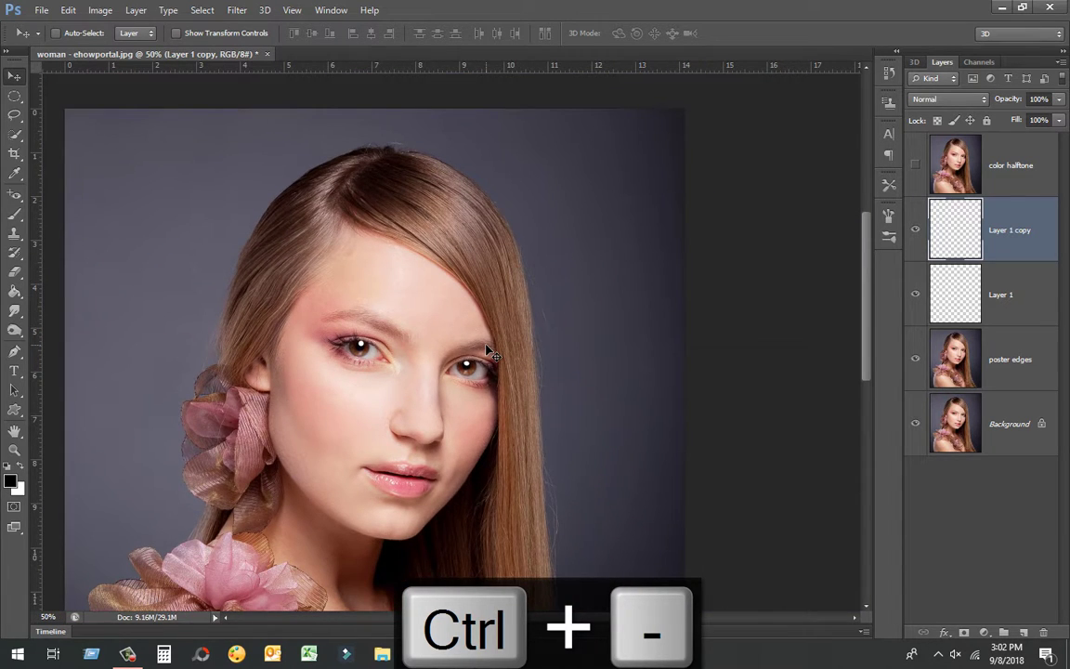
{"action": "key", "text": "ctrl+minus"}
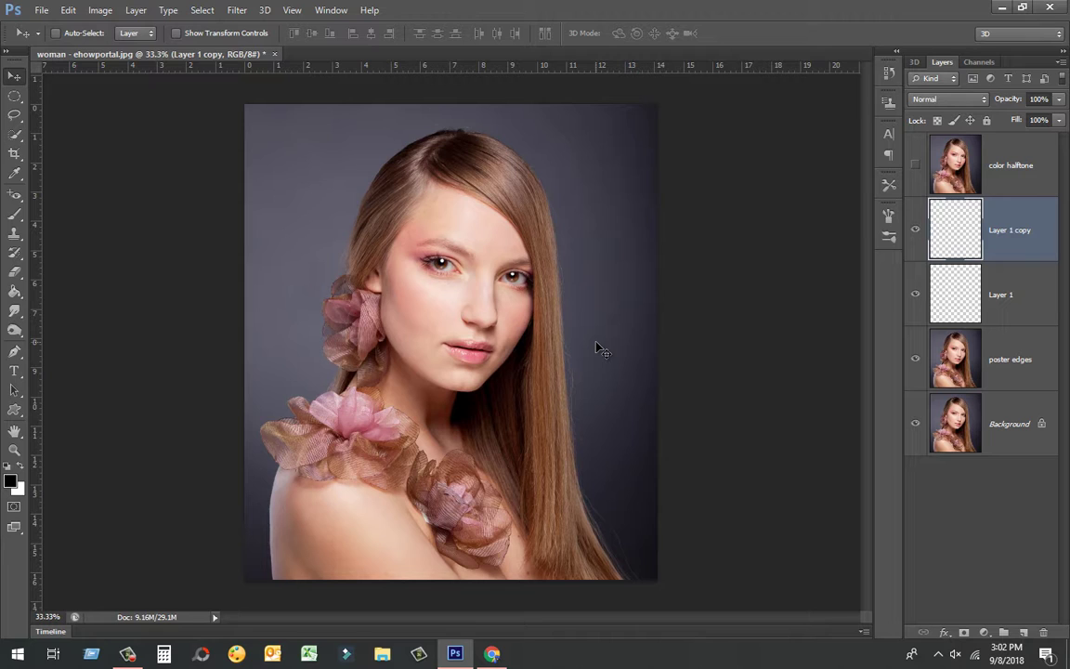
{"action": "key", "text": "ctrl+e"}
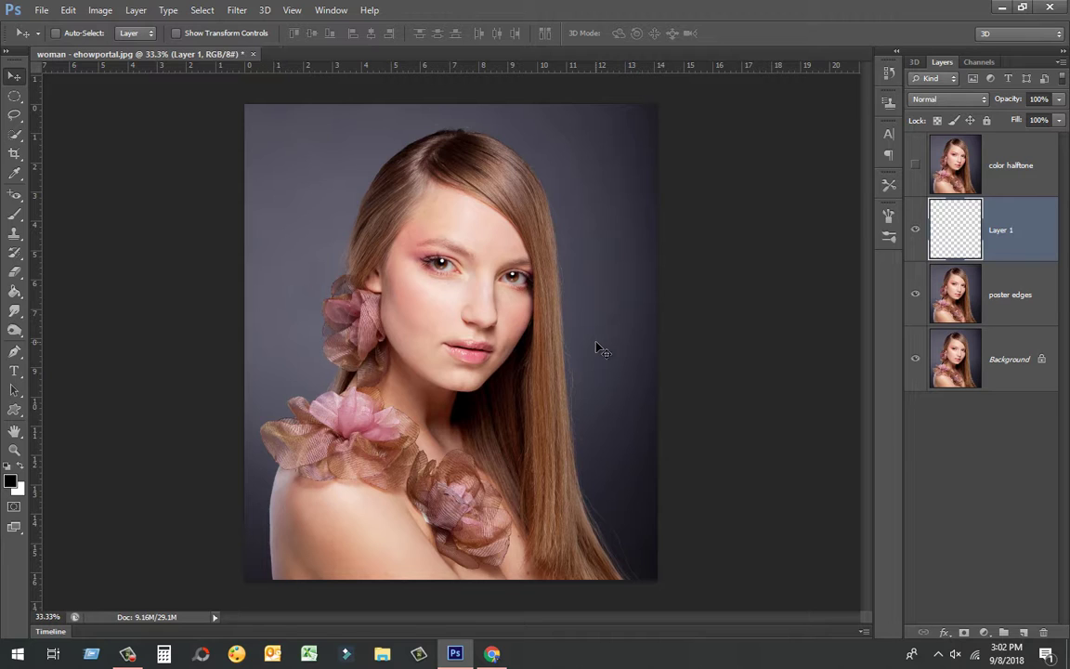
Step: Merge the eye highlights layer down into the poster edges layer and add a 23 px Stroke positioned Inside
{"action": "key", "text": "ctrl+e"}
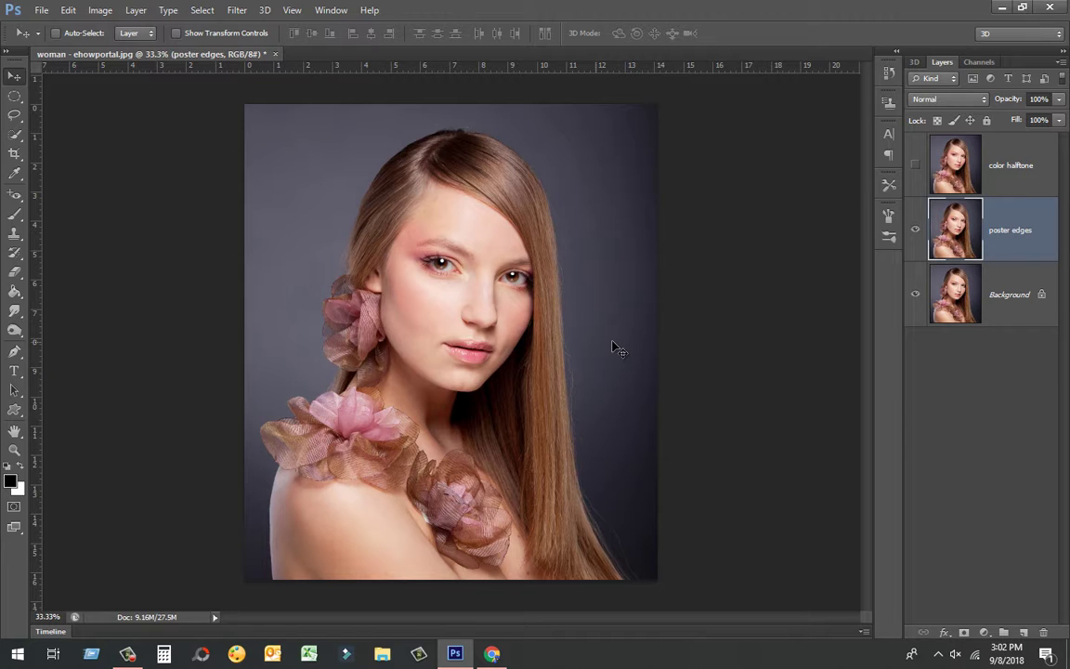
{"action": "right_click", "coordinate": [996, 232]}
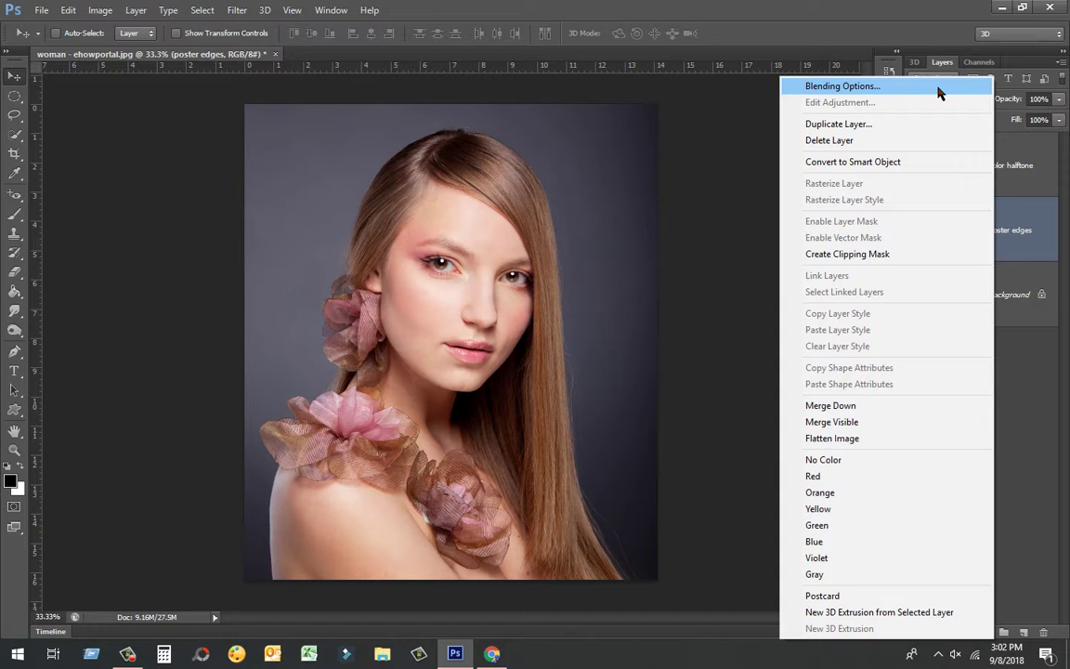
{"action": "left_click", "coordinate": [938, 90]}
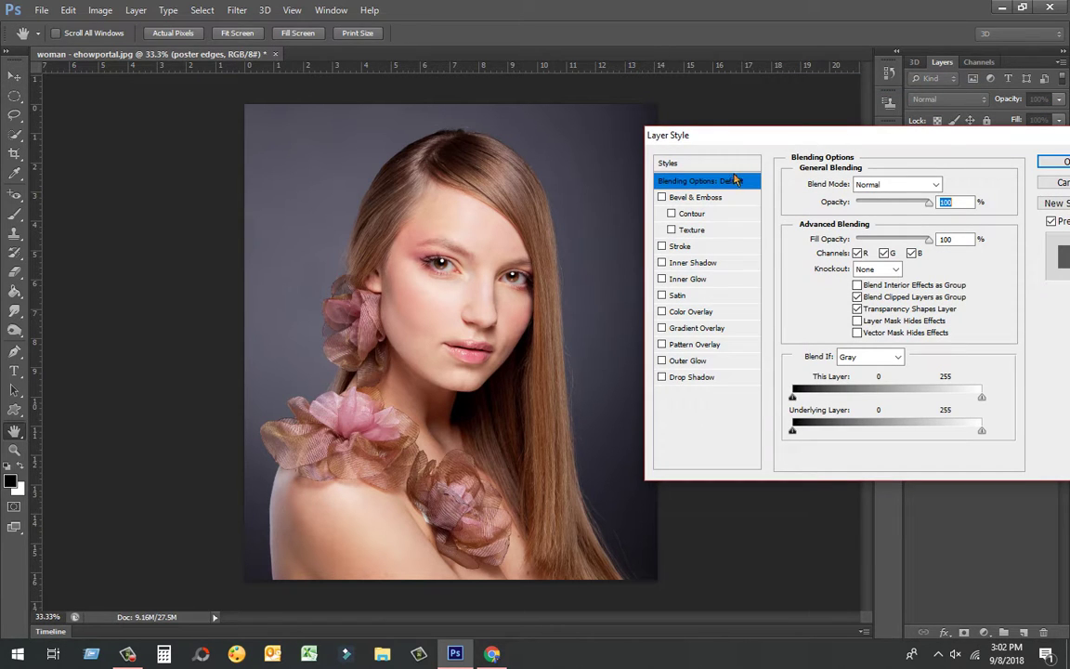
{"action": "left_click", "coordinate": [716, 247]}
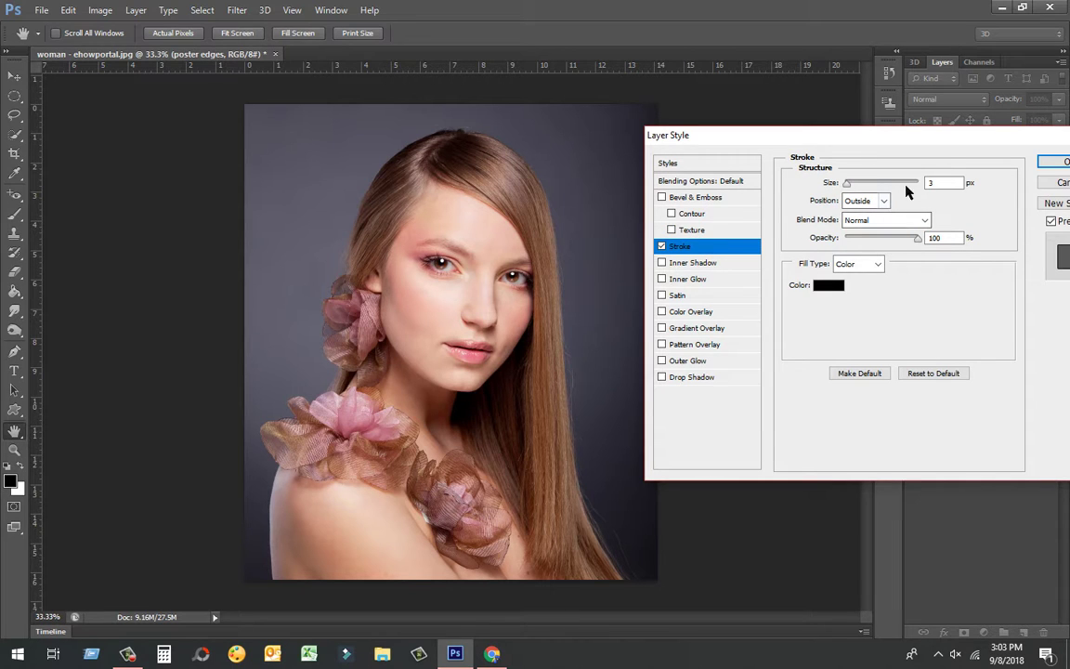
{"action": "type", "text": "3"}
{"action": "left_click", "coordinate": [869, 201]}
{"action": "left_click", "coordinate": [866, 223]}
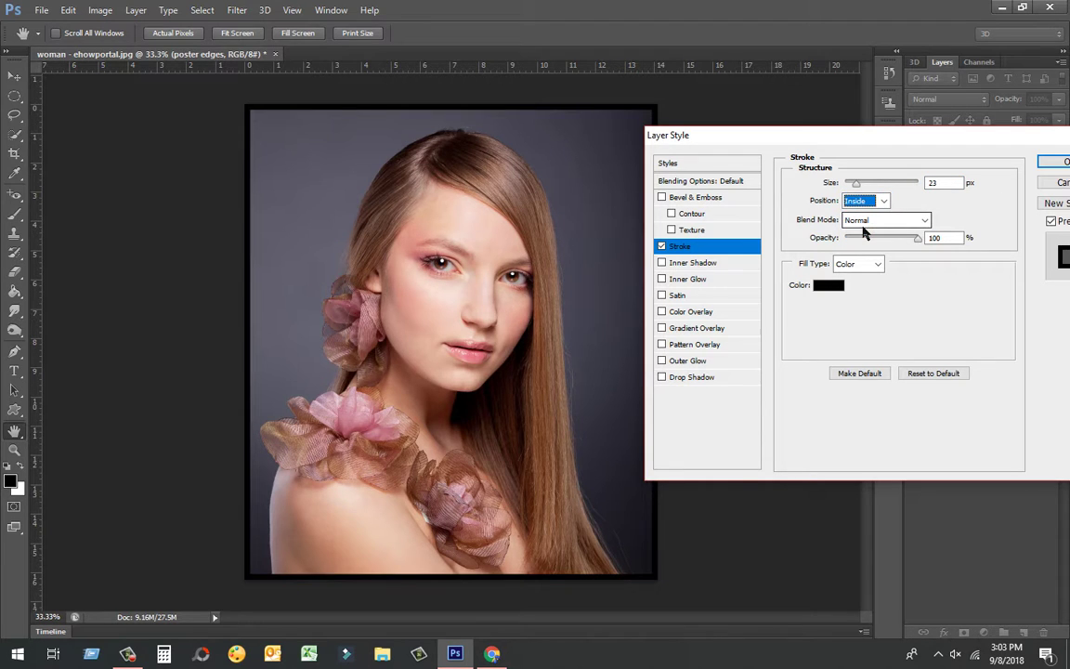
Step: Set the stroke color of the poster edges layer to white (ffffff)
{"action": "left_click", "coordinate": [828, 285]}
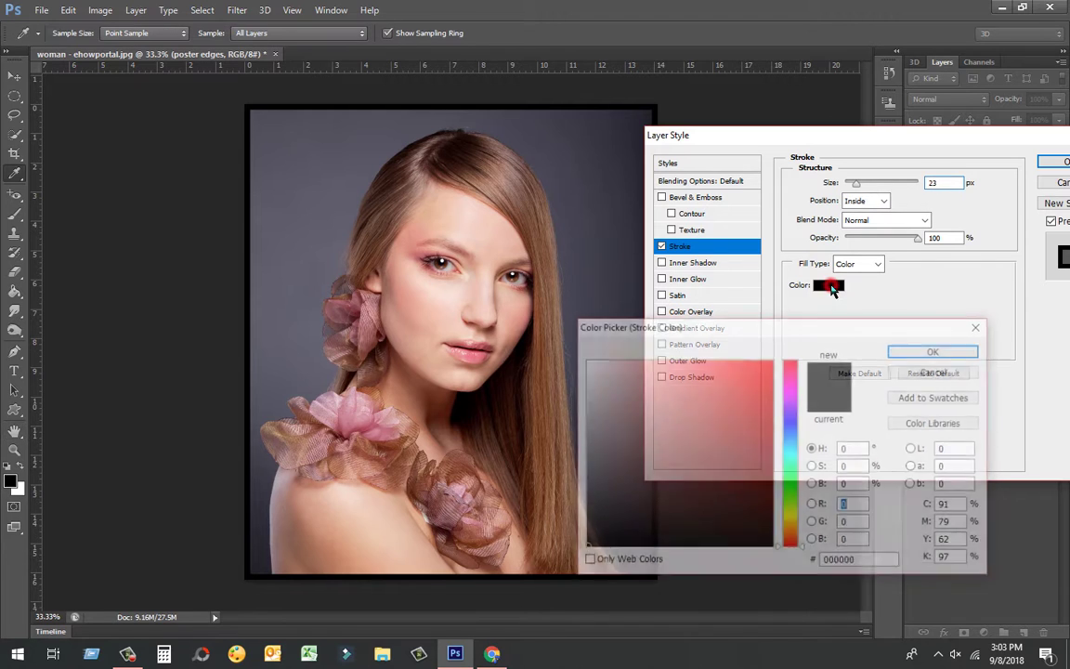
{"action": "mouse_move", "coordinate": [698, 400]}
{"action": "left_mouse_down"}
{"action": "mouse_move", "coordinate": [614, 388]}
{"action": "mouse_move", "coordinate": [555, 362]}
{"action": "mouse_move", "coordinate": [543, 342]}
{"action": "left_mouse_up"}
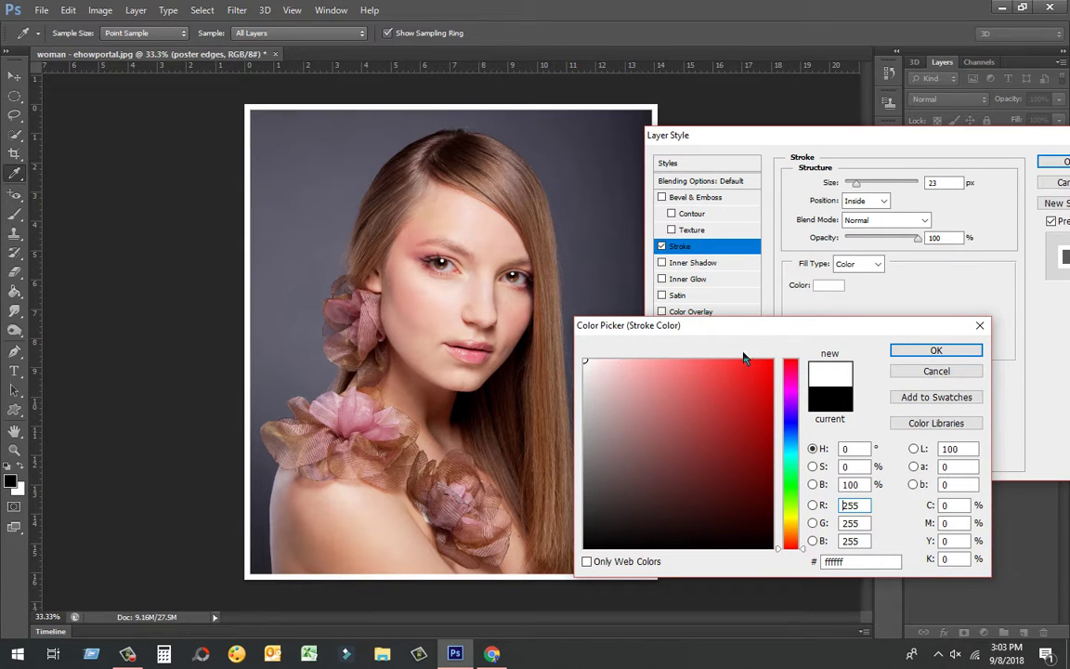
{"action": "left_click", "coordinate": [908, 354]}
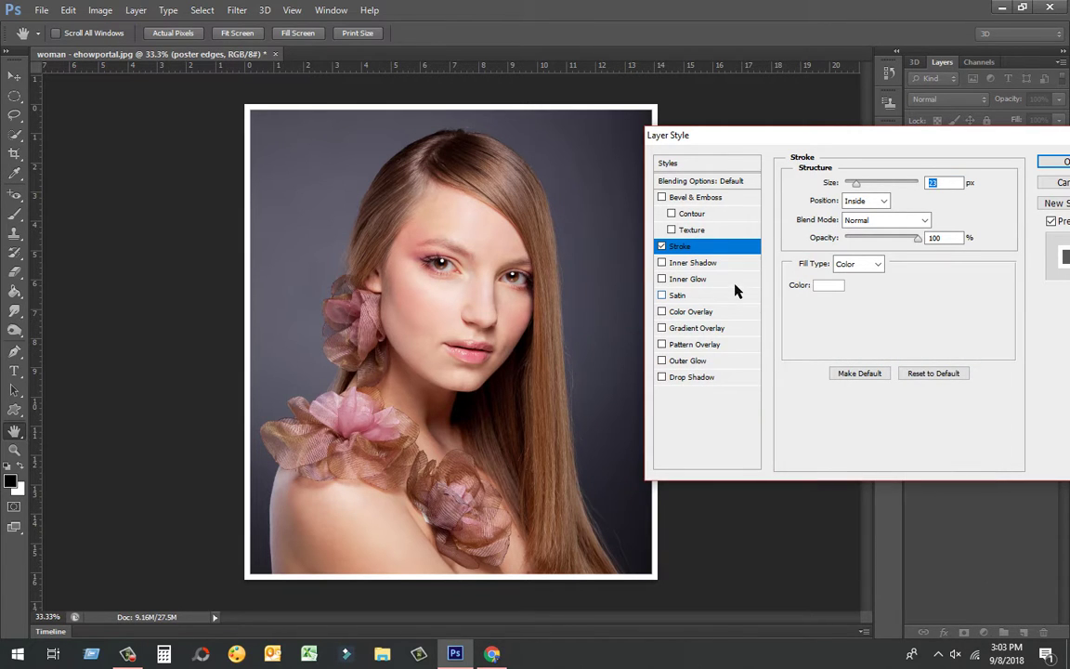
Step: Add an Inner Glow effect to the poster edges layer and set its color to black
{"action": "left_click", "coordinate": [718, 282]}
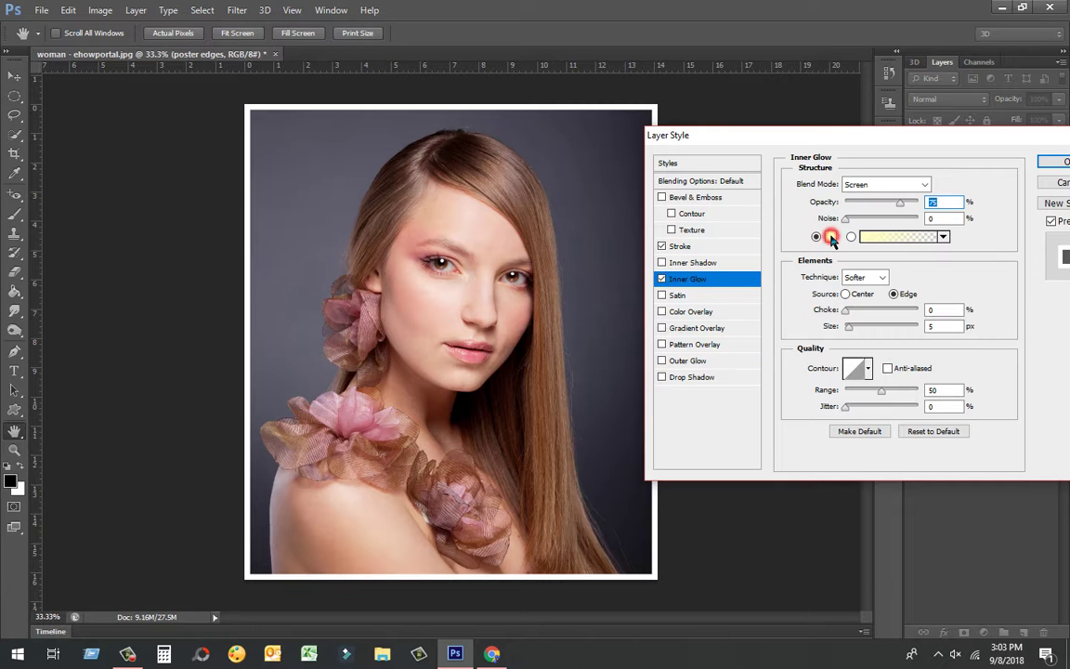
{"action": "left_click", "coordinate": [830, 236]}
{"action": "mouse_move", "coordinate": [615, 378]}
{"action": "left_mouse_down"}
{"action": "mouse_move", "coordinate": [690, 408]}
{"action": "mouse_move", "coordinate": [595, 540]}
{"action": "mouse_move", "coordinate": [564, 555]}
{"action": "left_mouse_up"}
{"action": "left_click", "coordinate": [923, 349]}
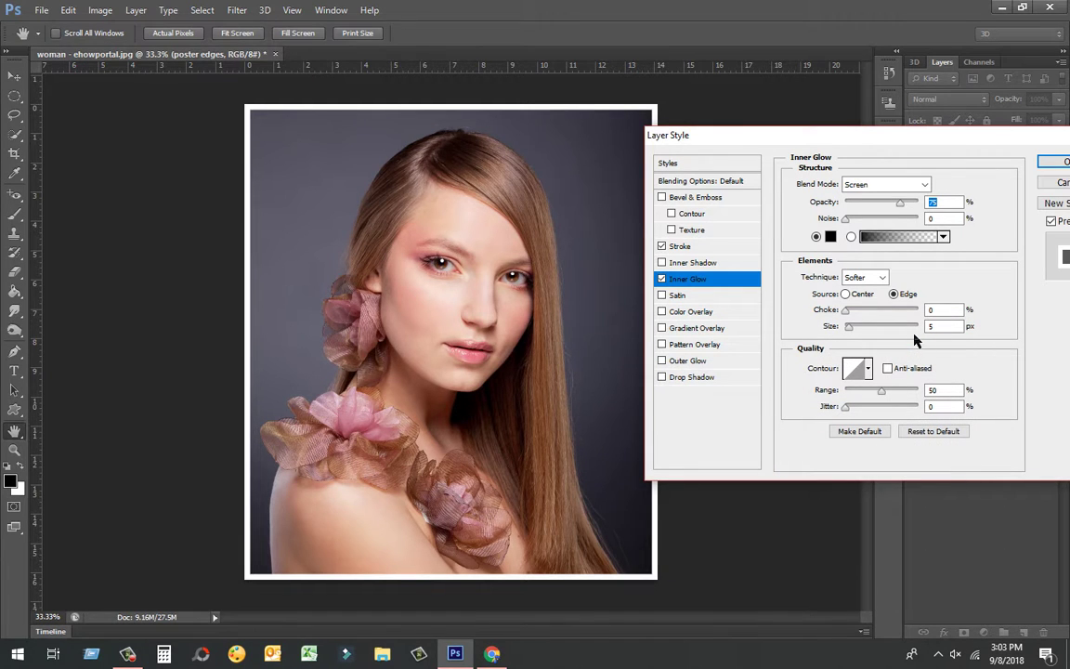
Step: Set the inner glow to 100% opacity, 100% choke, 25 px size and Normal blend mode, and apply the layer style
{"action": "left_click_drag", "start_coordinate": [900, 208], "coordinate": [925, 212]}
{"action": "left_click_drag", "start_coordinate": [846, 315], "coordinate": [927, 316]}
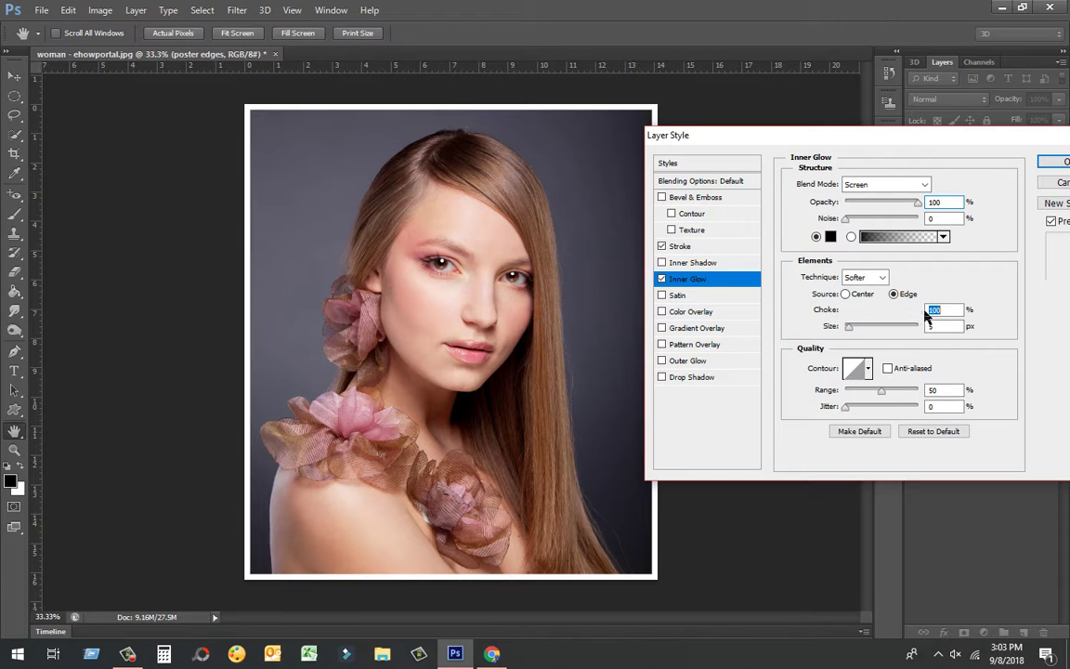
{"action": "left_click", "coordinate": [932, 326]}
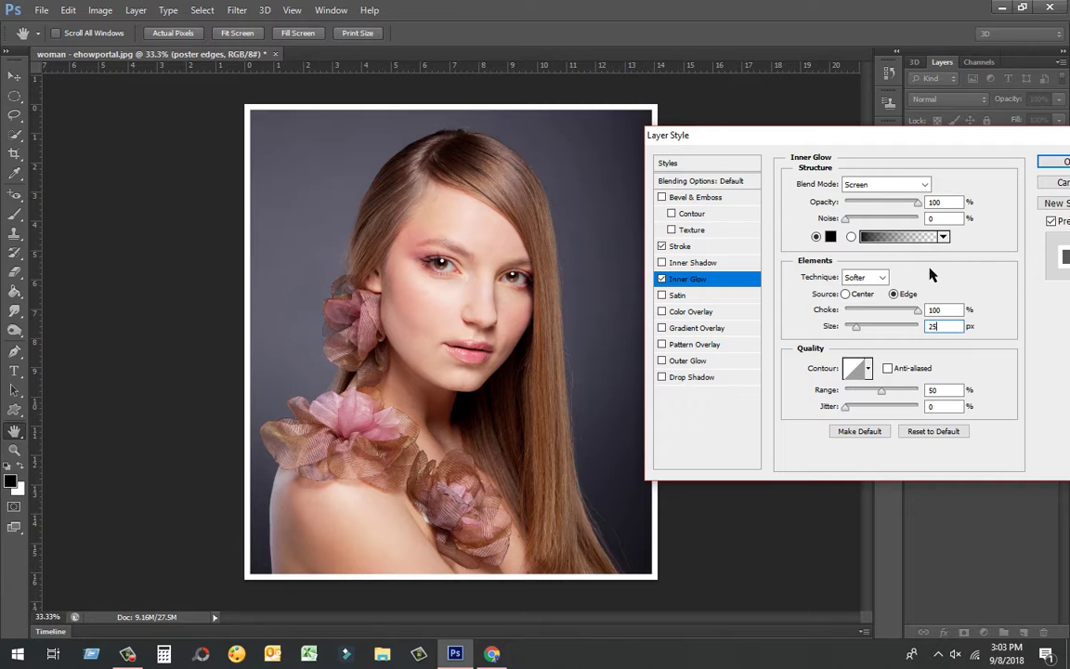
{"action": "left_click", "coordinate": [903, 182]}
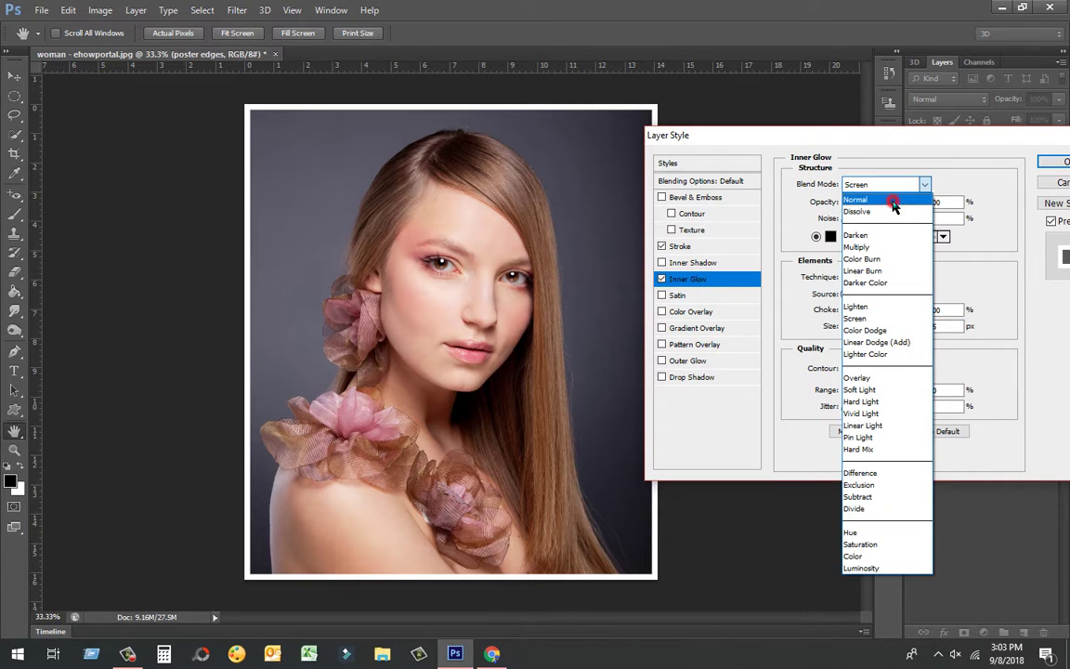
{"action": "left_click", "coordinate": [893, 204]}
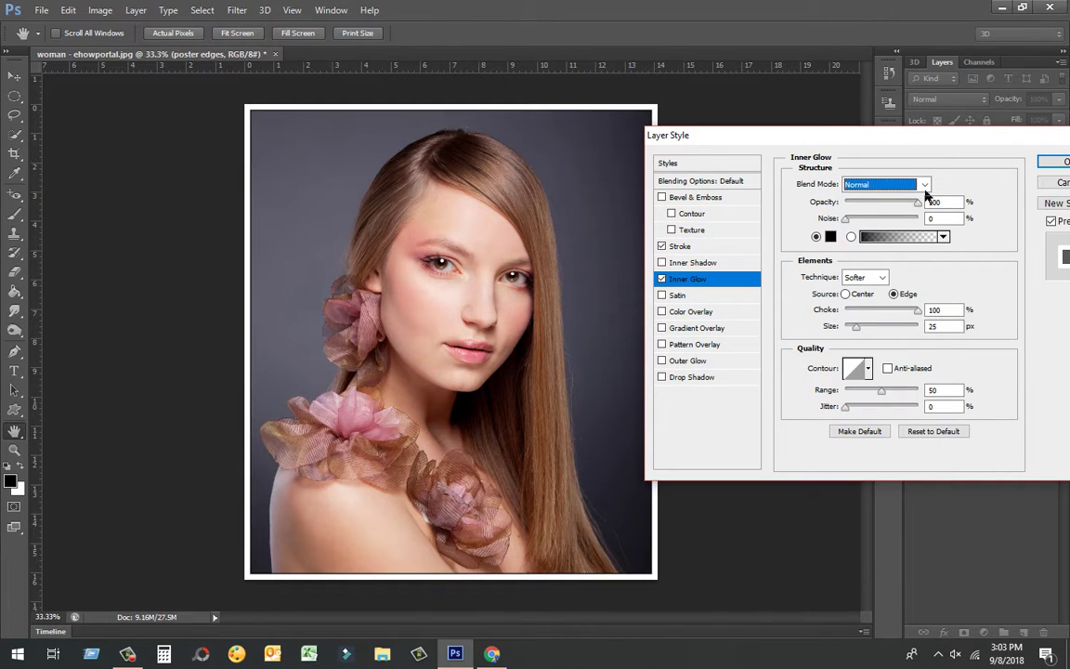
{"action": "left_click", "coordinate": [1048, 164]}
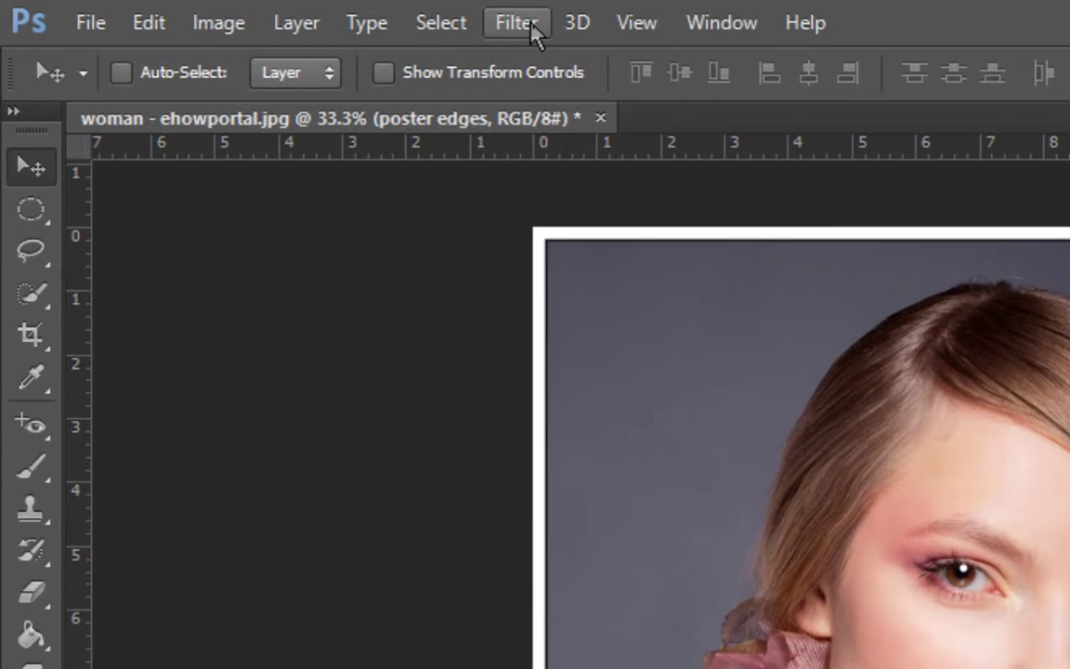
Step: Apply the Poster Edges filter to the poster edges layer with Edge Thickness 2, Edge Intensity 1 and Posterization 2
{"action": "left_click", "coordinate": [532, 27]}
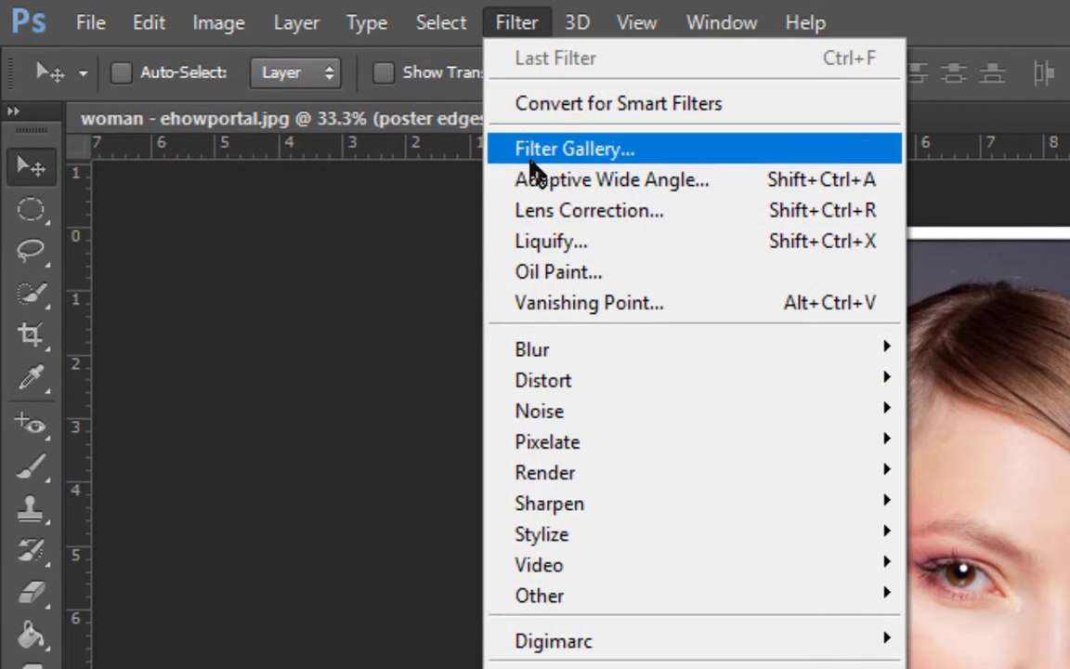
{"action": "left_click", "coordinate": [710, 153]}
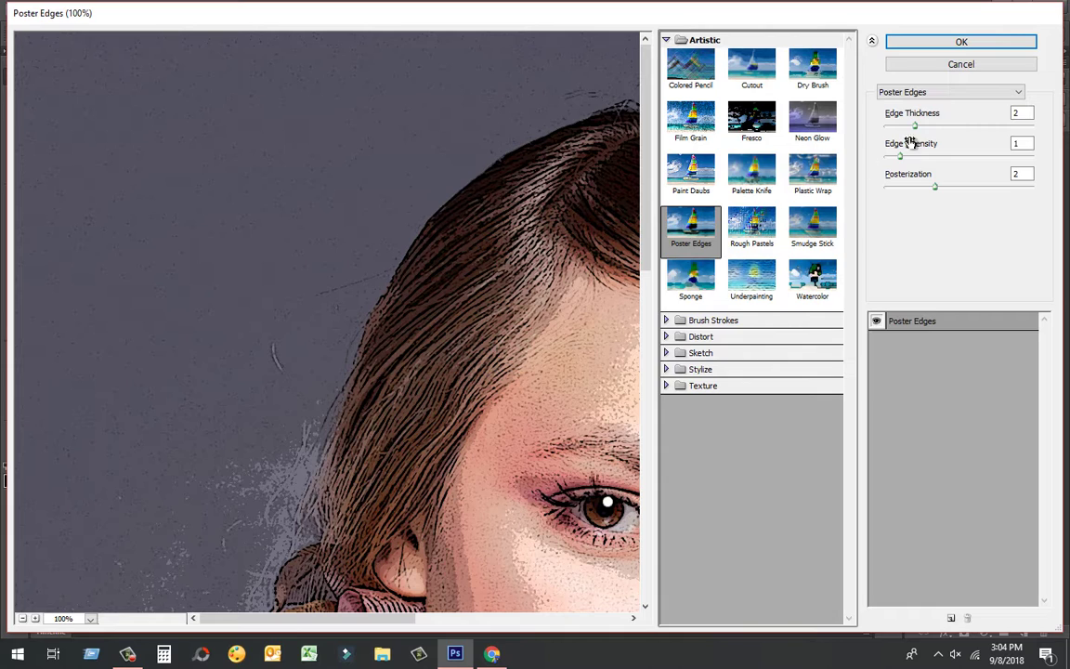
{"action": "left_click", "coordinate": [1019, 112]}
{"action": "left_click", "coordinate": [1022, 143]}
{"action": "left_click", "coordinate": [1021, 171]}
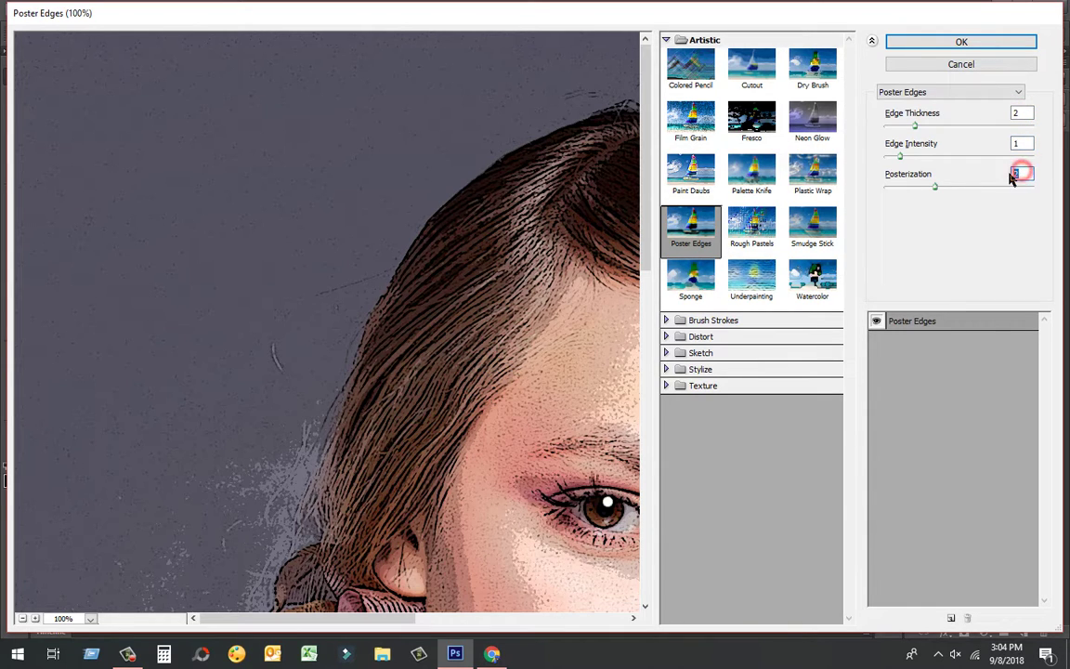
{"action": "left_click", "coordinate": [961, 43]}
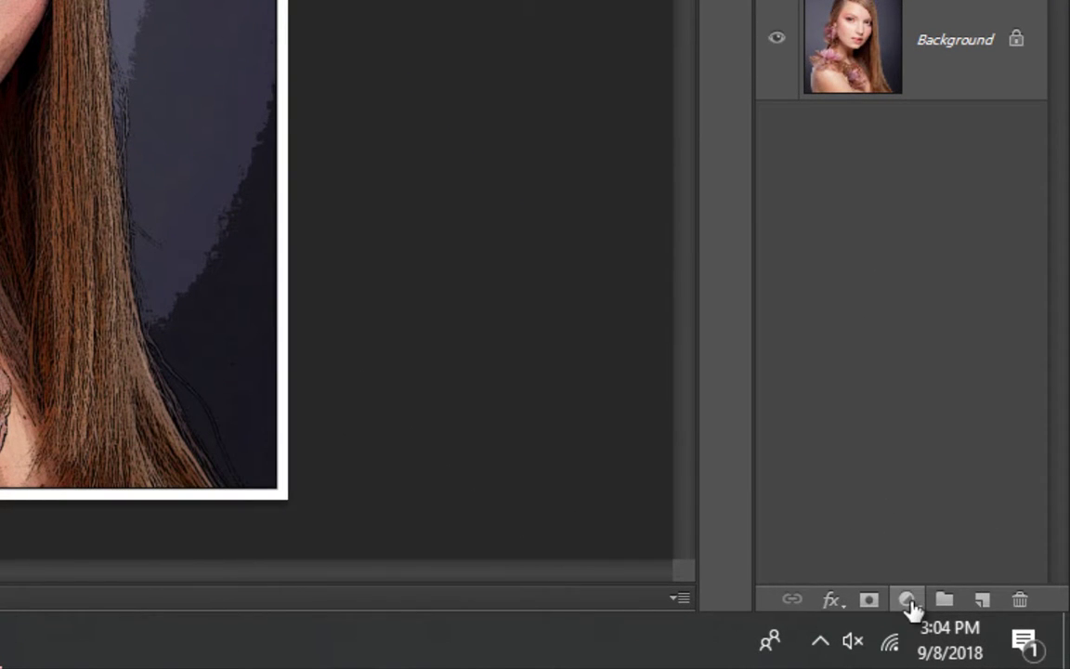
Step: Add a Vibrance adjustment layer above poster edges with vibrance at +100, and make the color halftone layer visible
{"action": "left_click", "coordinate": [909, 599]}
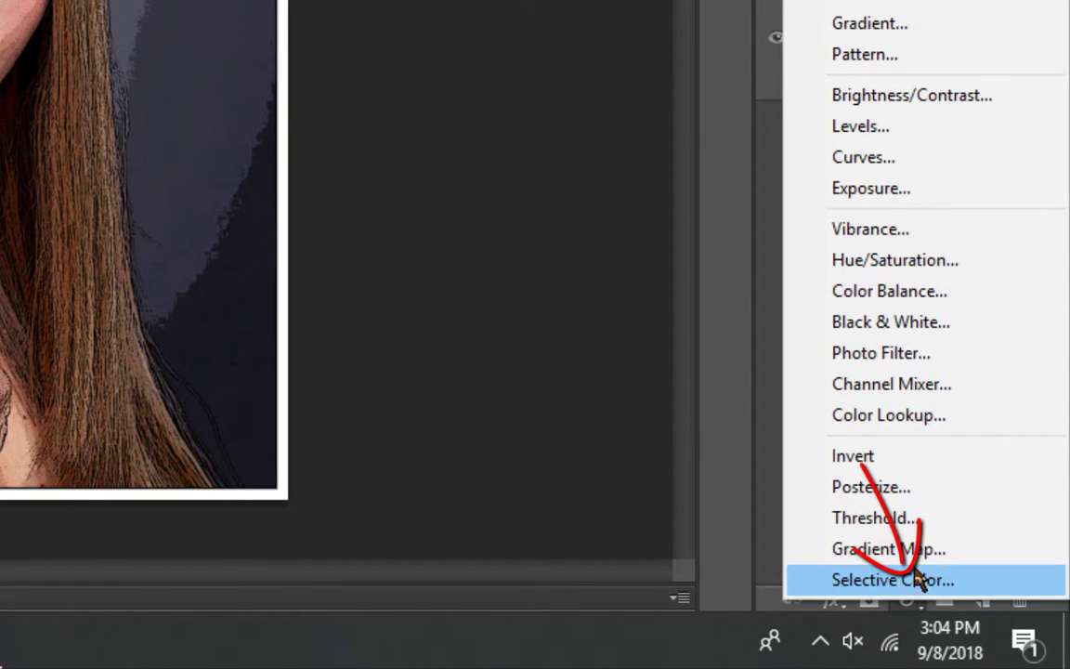
{"action": "left_click", "coordinate": [953, 239]}
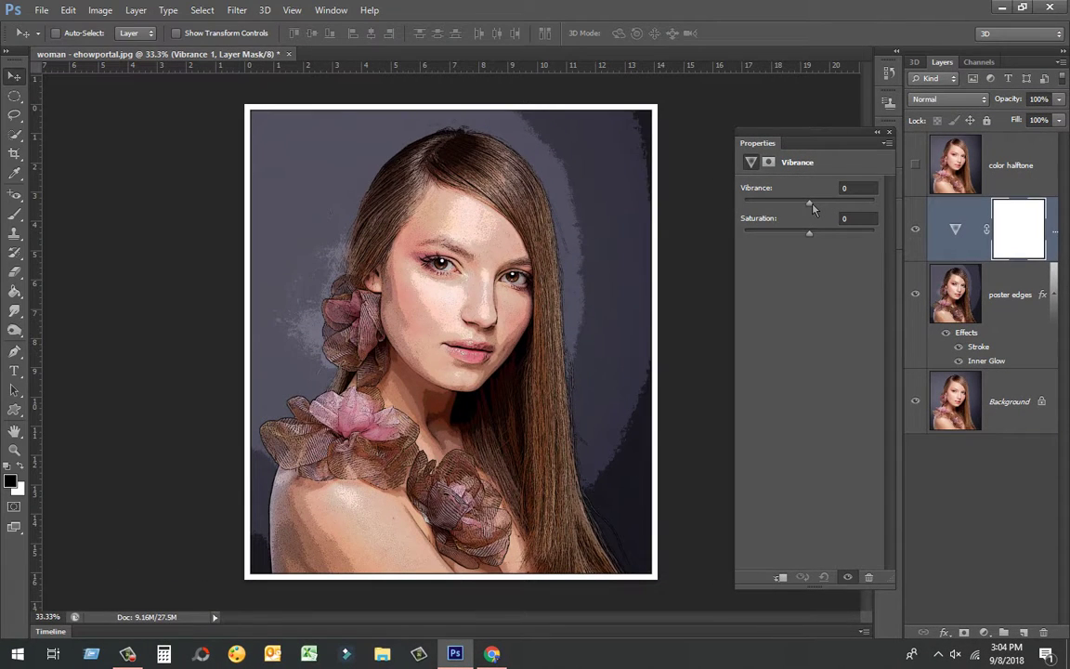
{"action": "left_click_drag", "start_coordinate": [810, 205], "coordinate": [914, 210]}
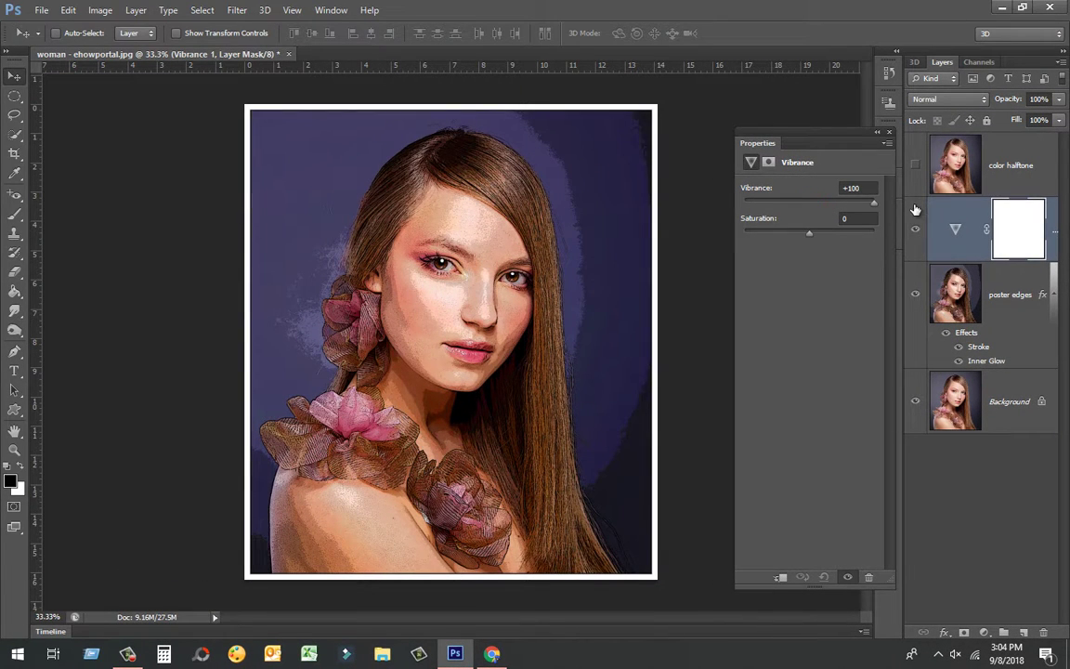
{"action": "left_click", "coordinate": [889, 137]}
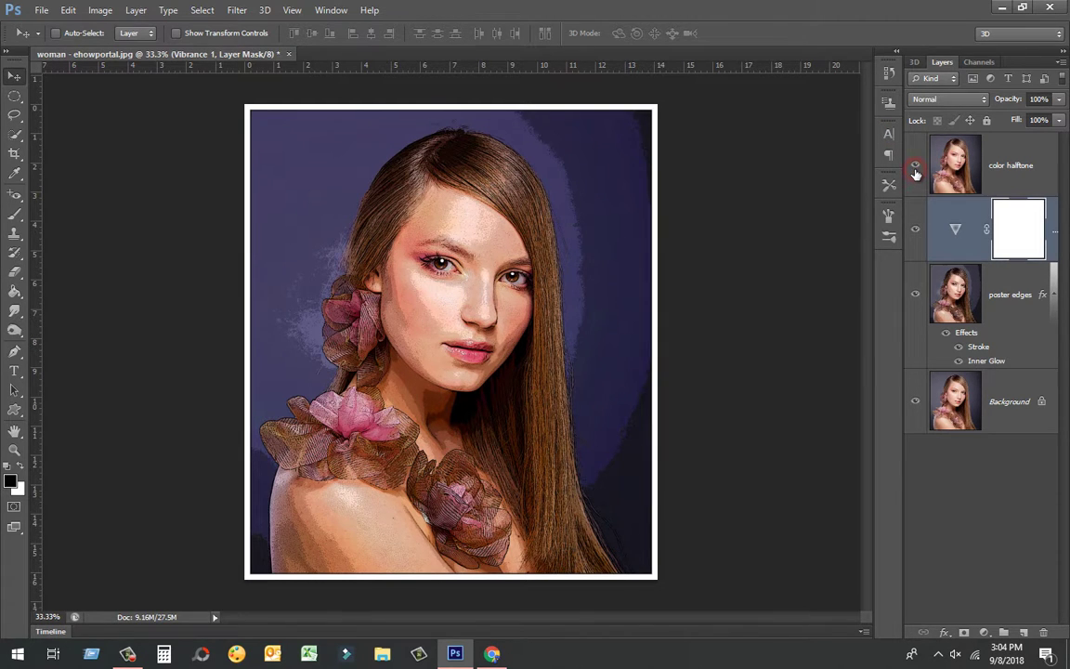
{"action": "left_click", "coordinate": [915, 167]}
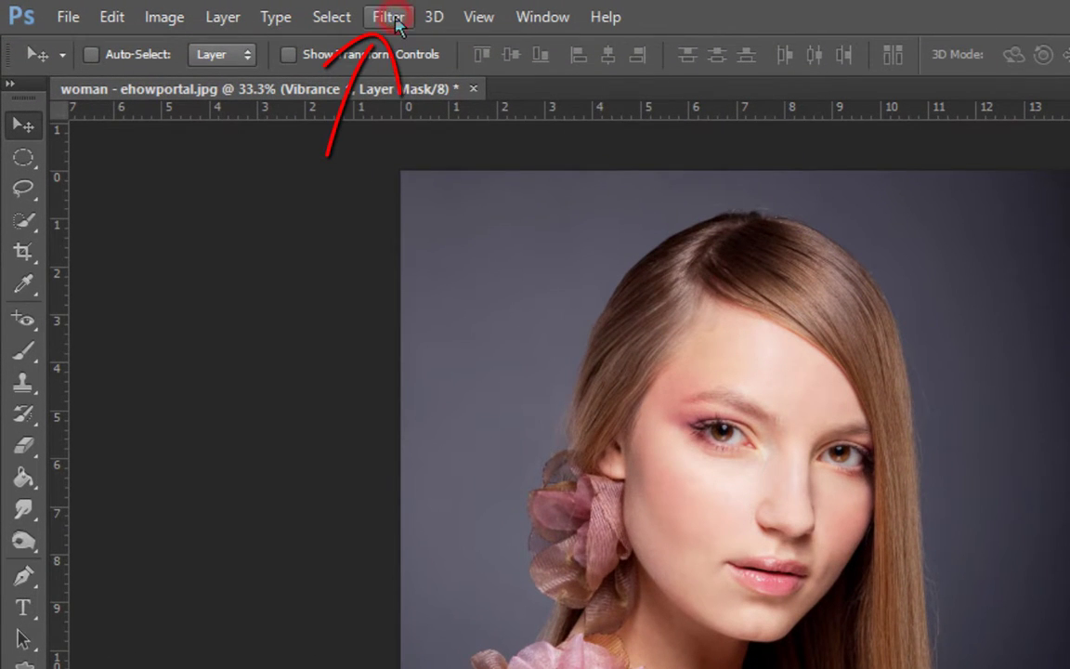
Step: Try to apply Color Halftone on the Vibrance layer's mask with a 6-pixel max radius and screen angles 108, 162, 90 and 45
{"action": "left_click", "coordinate": [297, 12]}
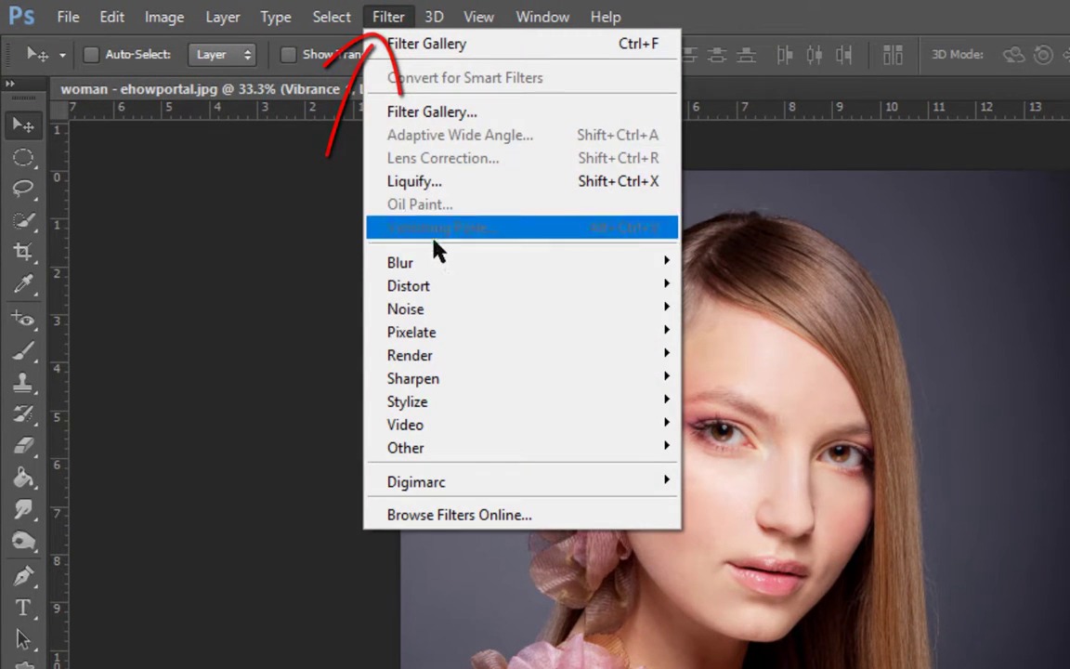
{"action": "mouse_move", "coordinate": [485, 342]}
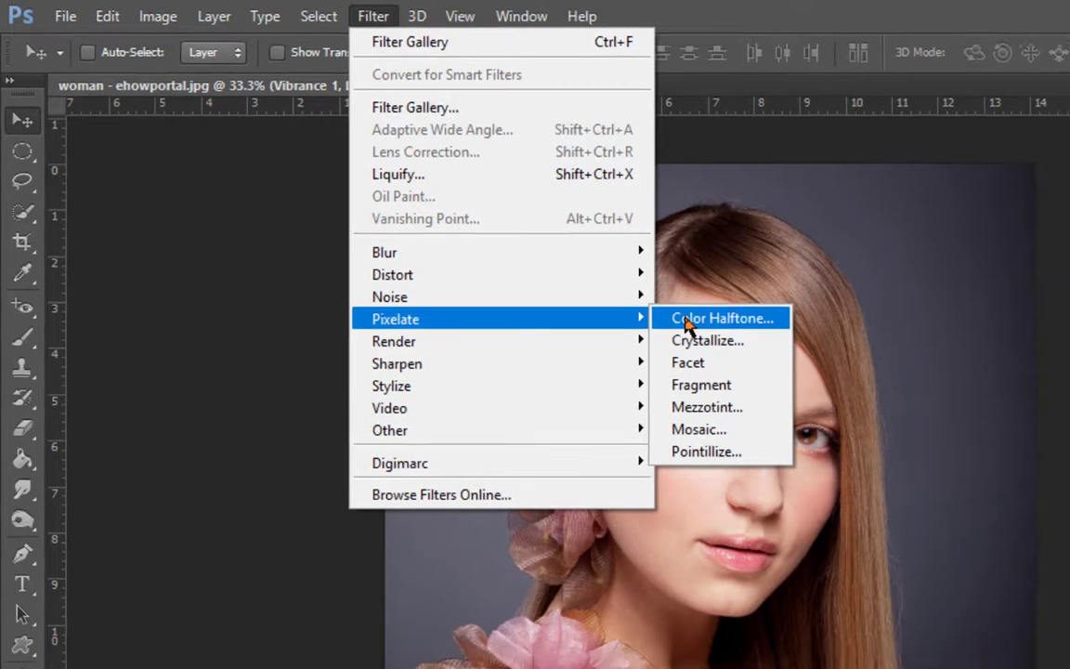
{"action": "left_click", "coordinate": [715, 335]}
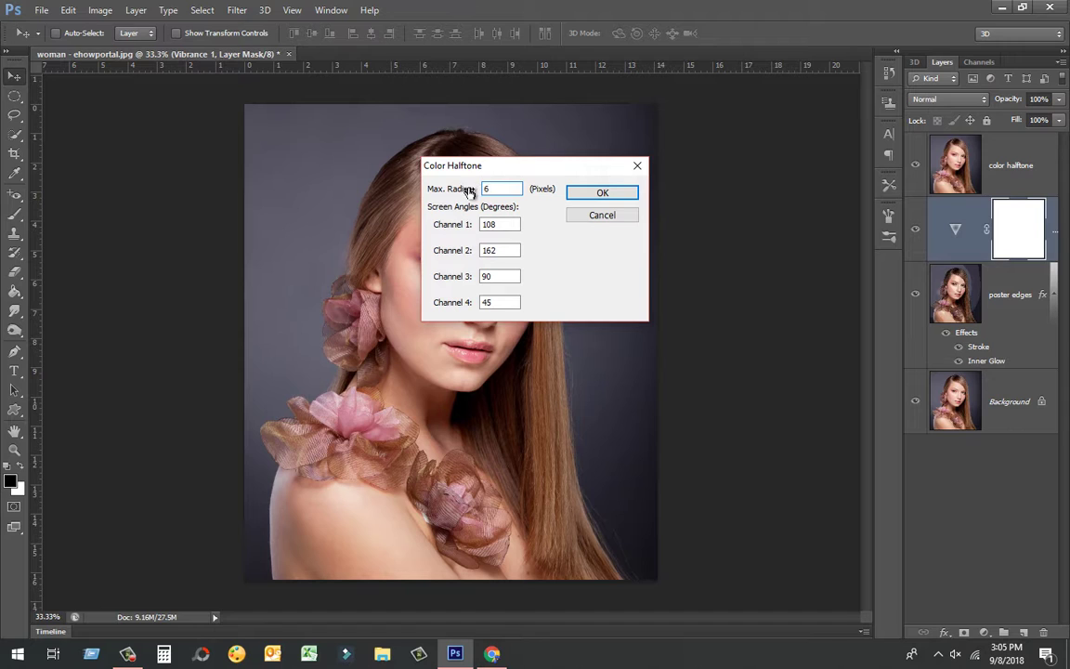
{"action": "double_click", "coordinate": [492, 224]}
{"action": "double_click", "coordinate": [499, 250]}
{"action": "double_click", "coordinate": [493, 275]}
{"action": "double_click", "coordinate": [499, 302]}
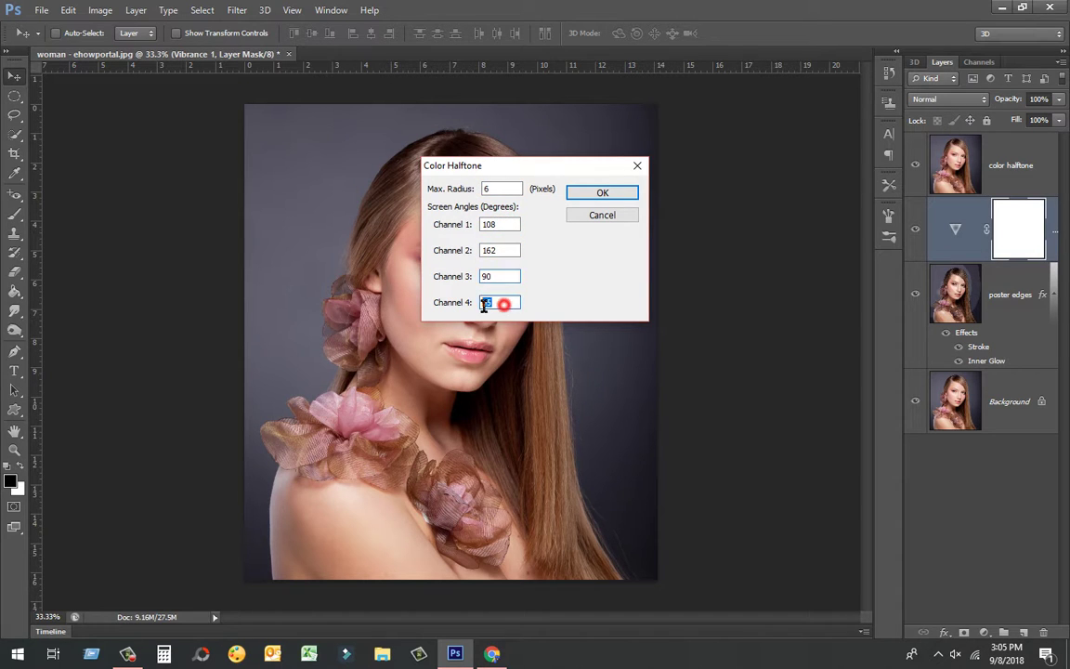
{"action": "left_click", "coordinate": [622, 193]}
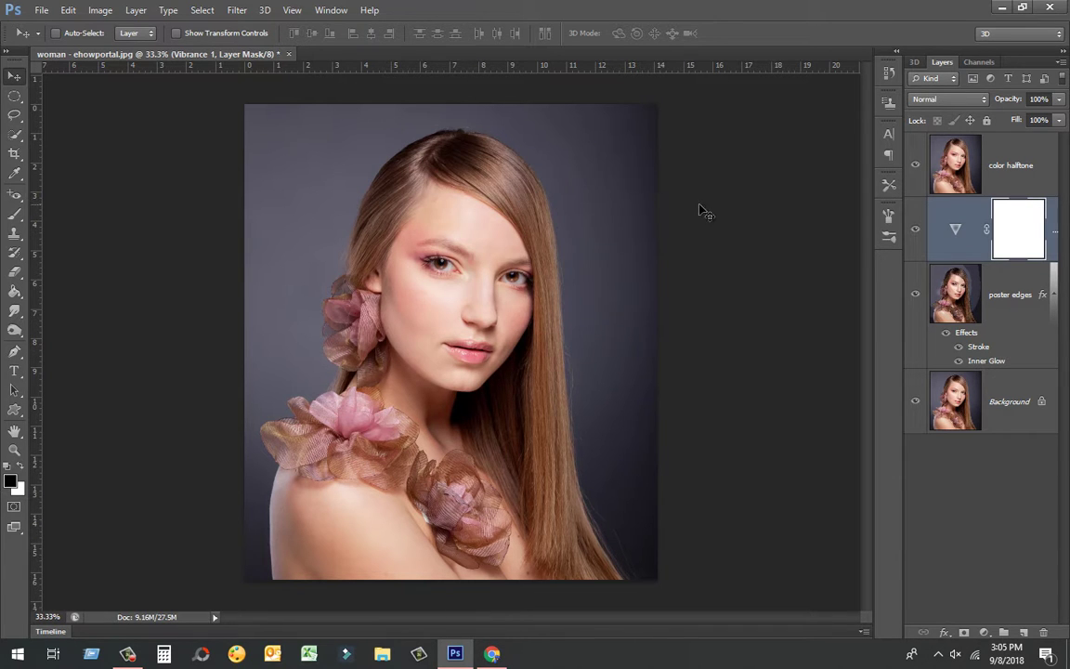
{"action": "key", "text": "alt+shift+f"}
Step: Apply Color Halftone to the color halftone layer with 6-pixel max radius and angles 108, 162, 90, 45, and set its blend mode to Soft Light
{"action": "left_click", "coordinate": [1004, 176]}
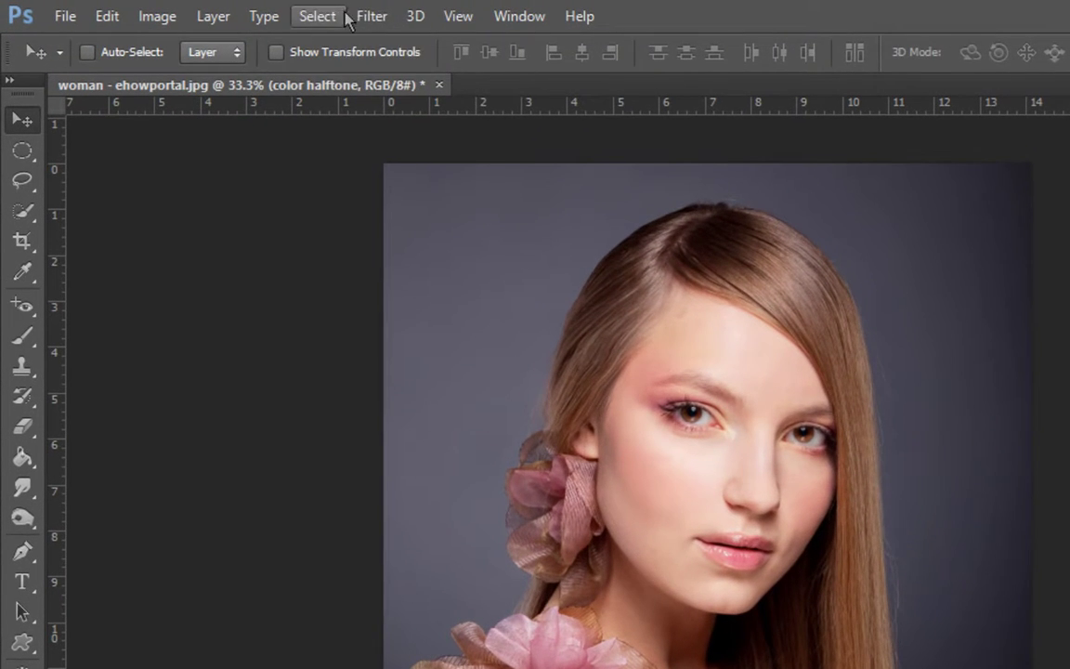
{"action": "left_click", "coordinate": [370, 16]}
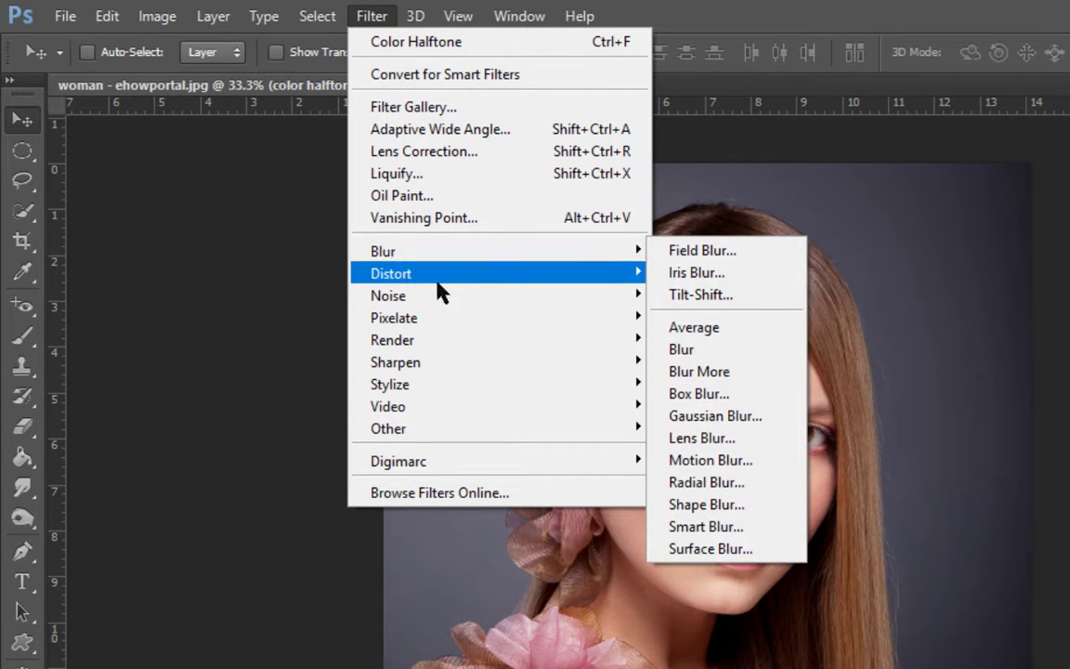
{"action": "mouse_move", "coordinate": [604, 322]}
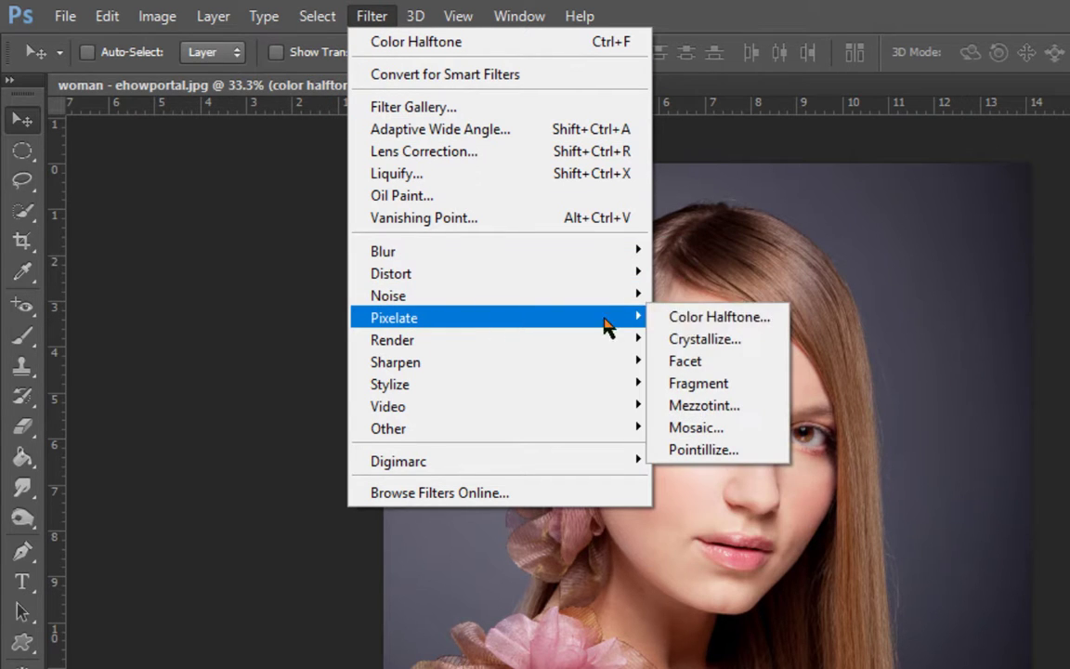
{"action": "left_click", "coordinate": [721, 318]}
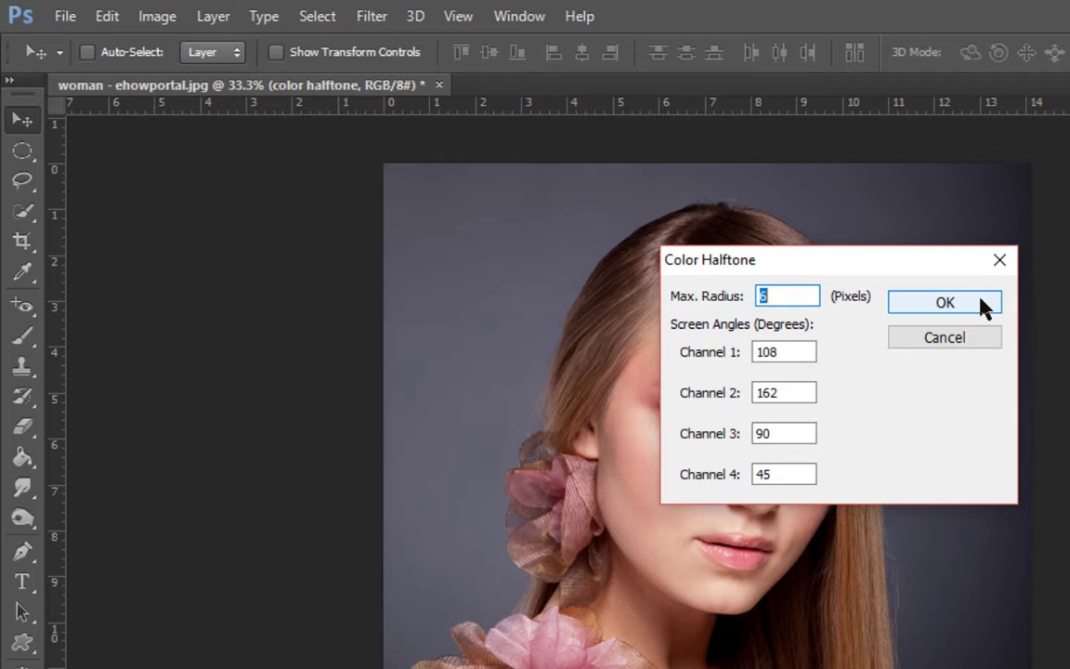
{"action": "double_click", "coordinate": [784, 351]}
{"action": "double_click", "coordinate": [771, 392]}
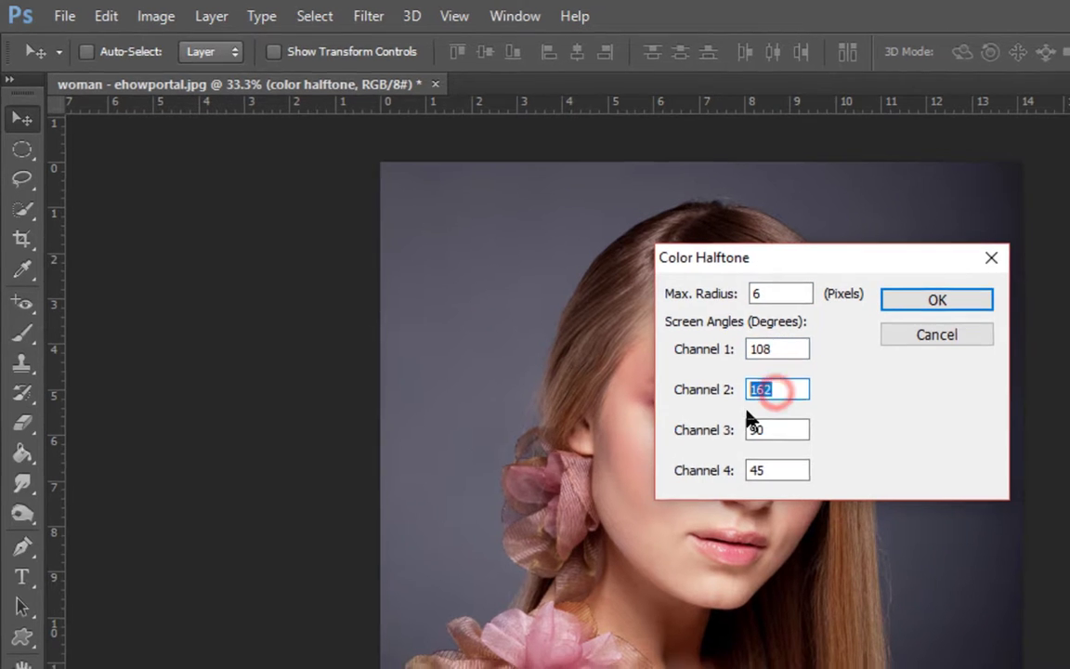
{"action": "double_click", "coordinate": [762, 434]}
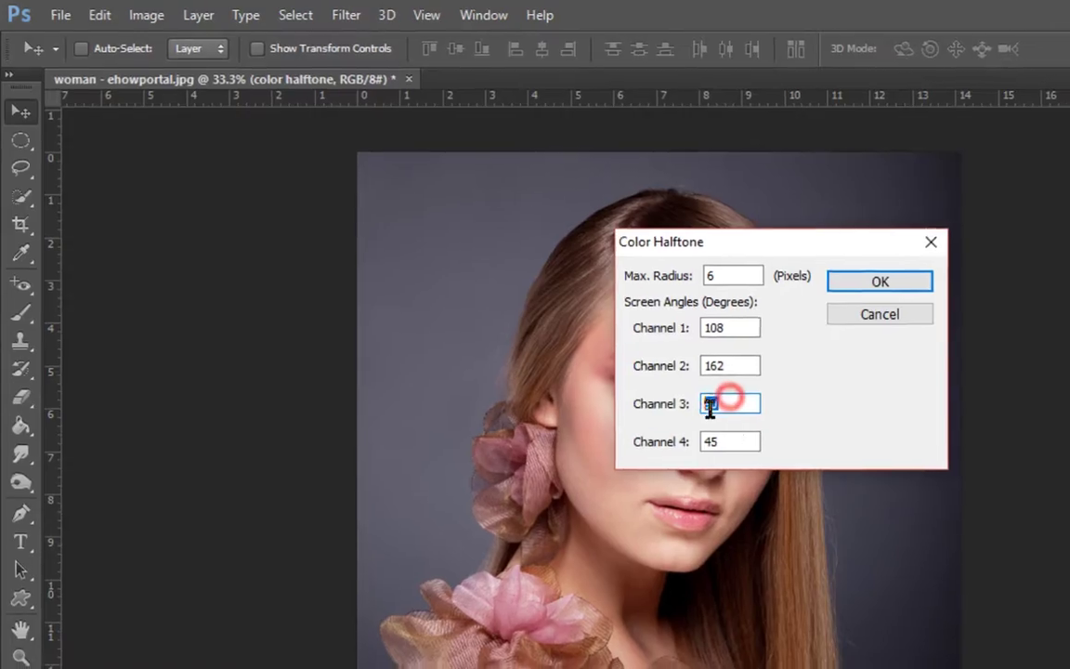
{"action": "double_click", "coordinate": [721, 442]}
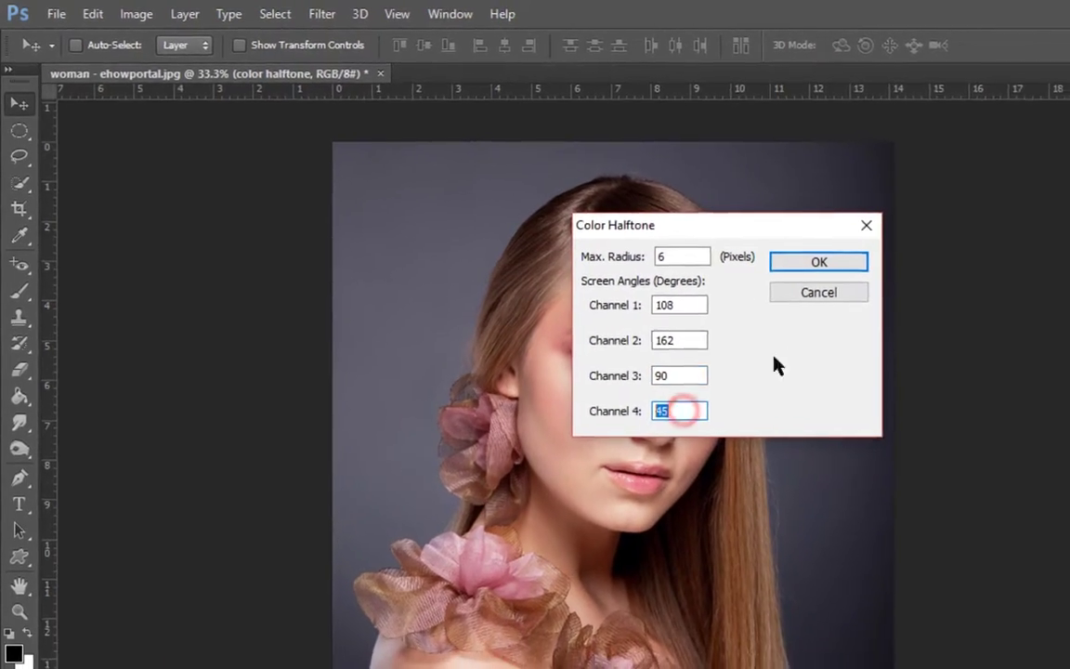
{"action": "left_click", "coordinate": [797, 246]}
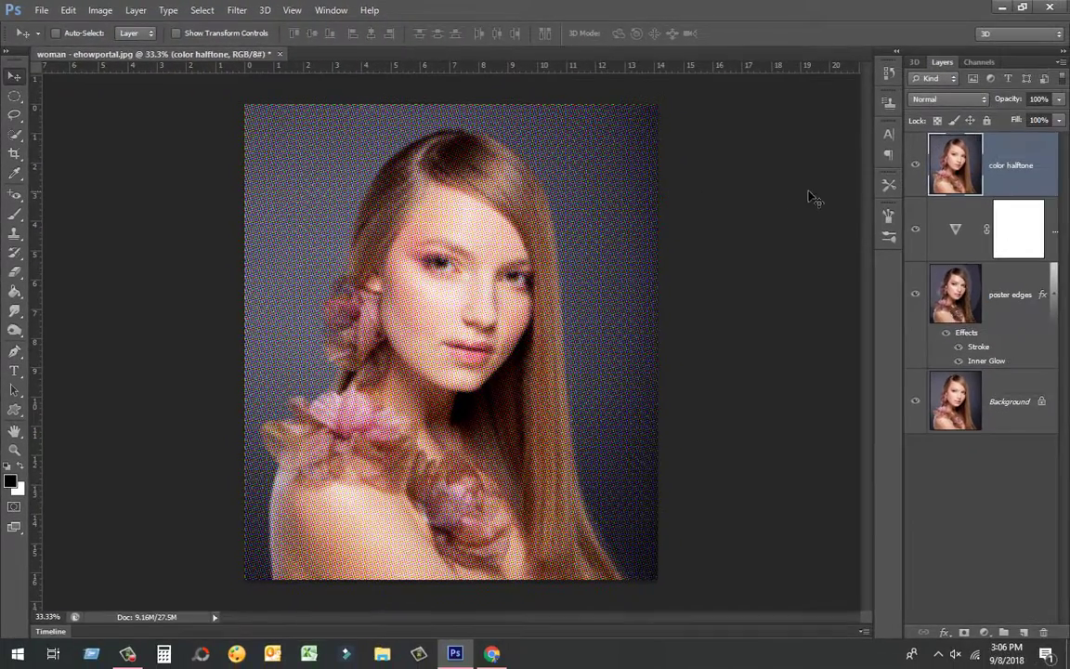
{"action": "left_click", "coordinate": [966, 99]}
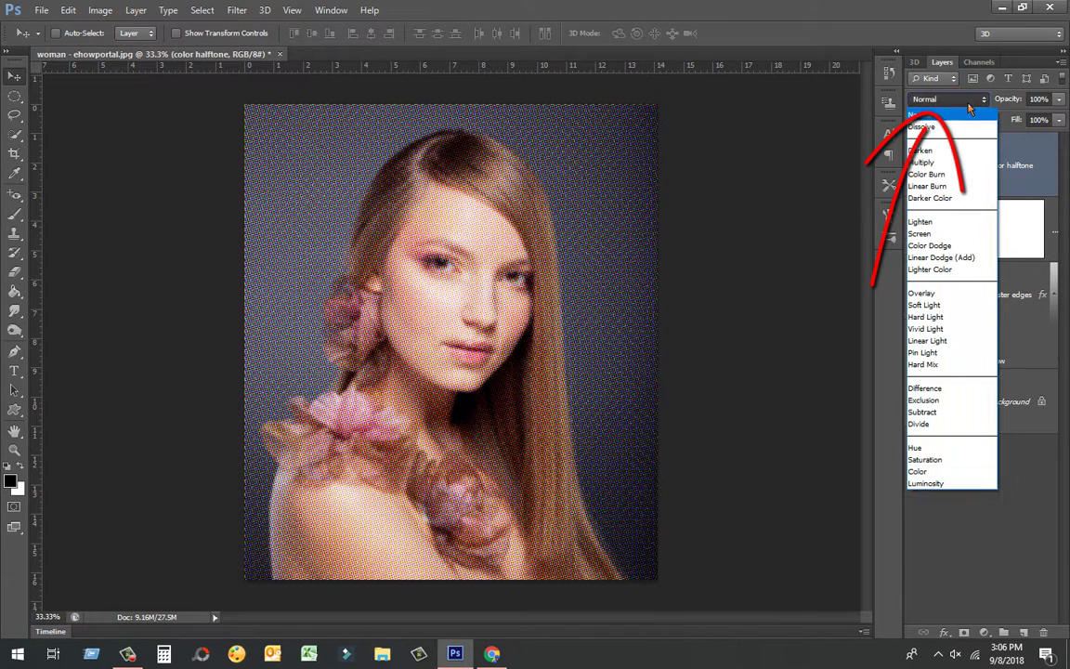
{"action": "left_click", "coordinate": [965, 305]}
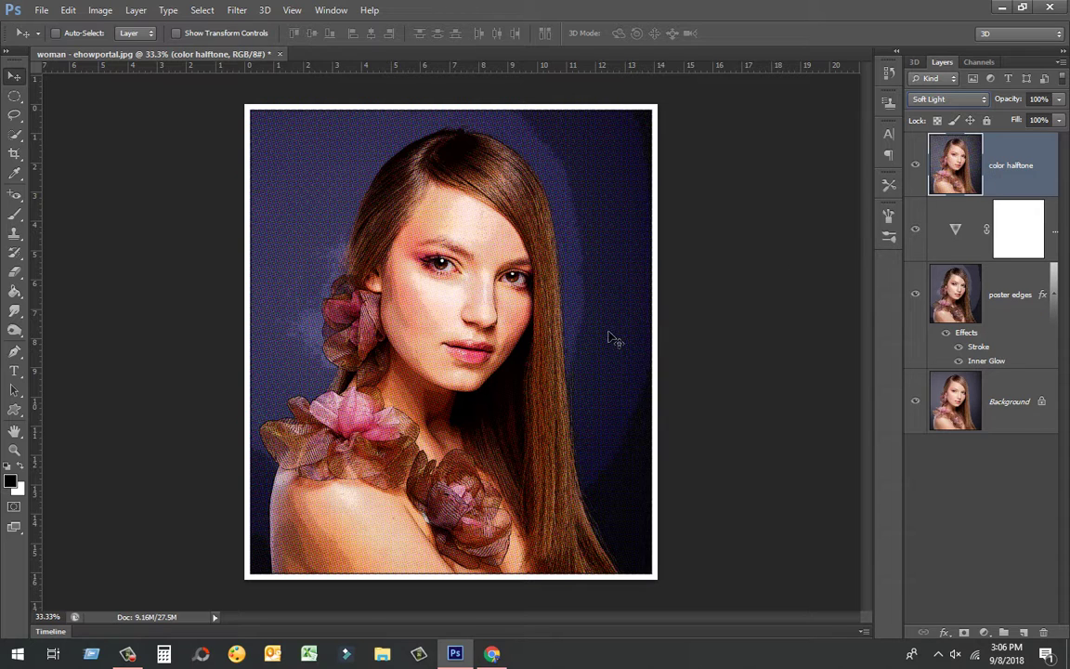
Step: Save a PNG copy of the woman - ehowportal image to the Desktop, accepting the PNG options
{"action": "left_click", "coordinate": [33, 12]}
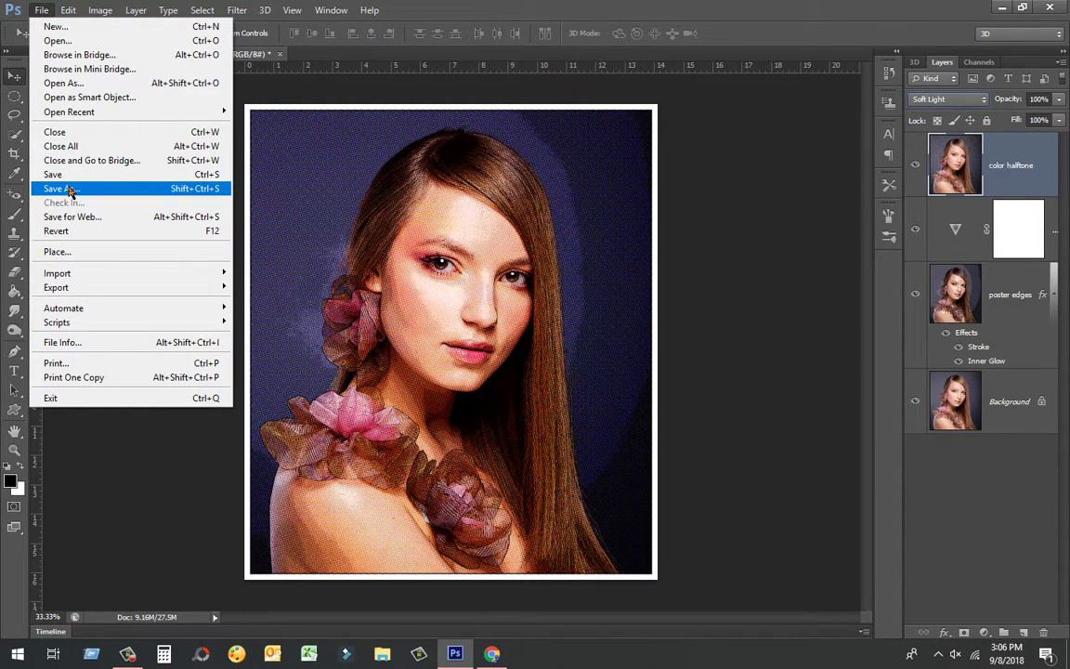
{"action": "left_click", "coordinate": [68, 188]}
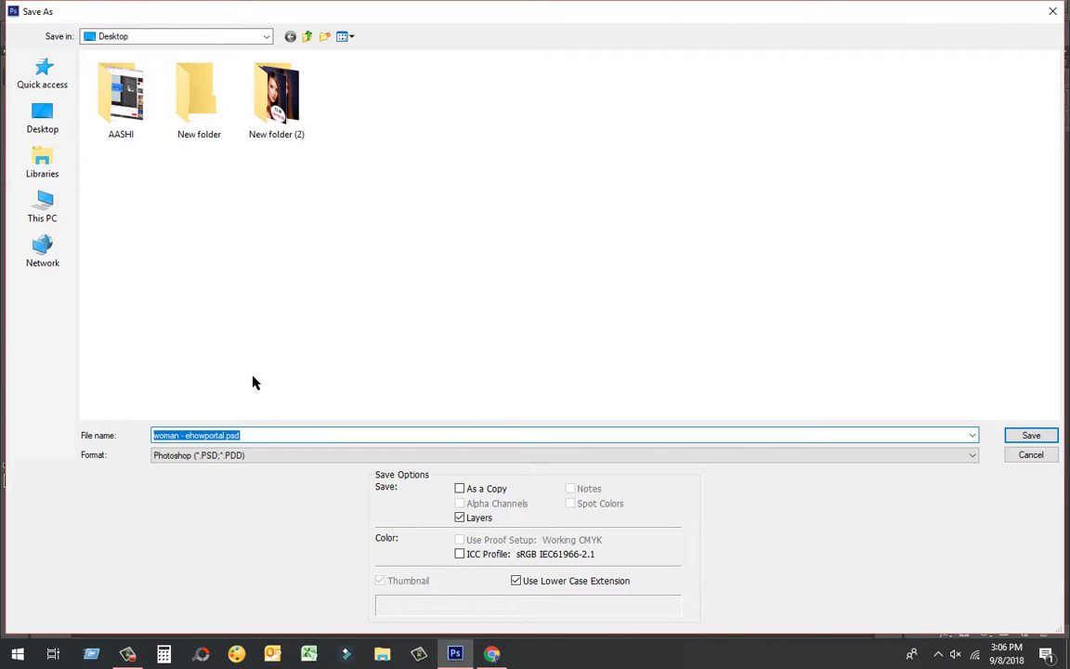
{"action": "left_click", "coordinate": [246, 460]}
{"action": "left_click", "coordinate": [263, 409]}
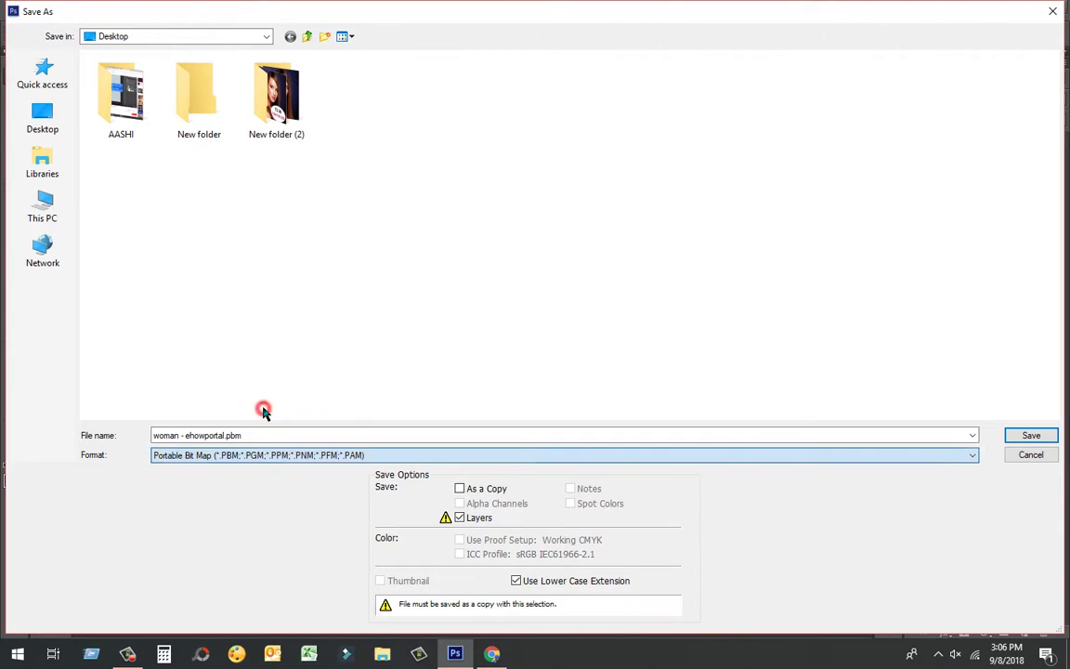
{"action": "left_click", "coordinate": [249, 458]}
{"action": "left_click", "coordinate": [248, 400]}
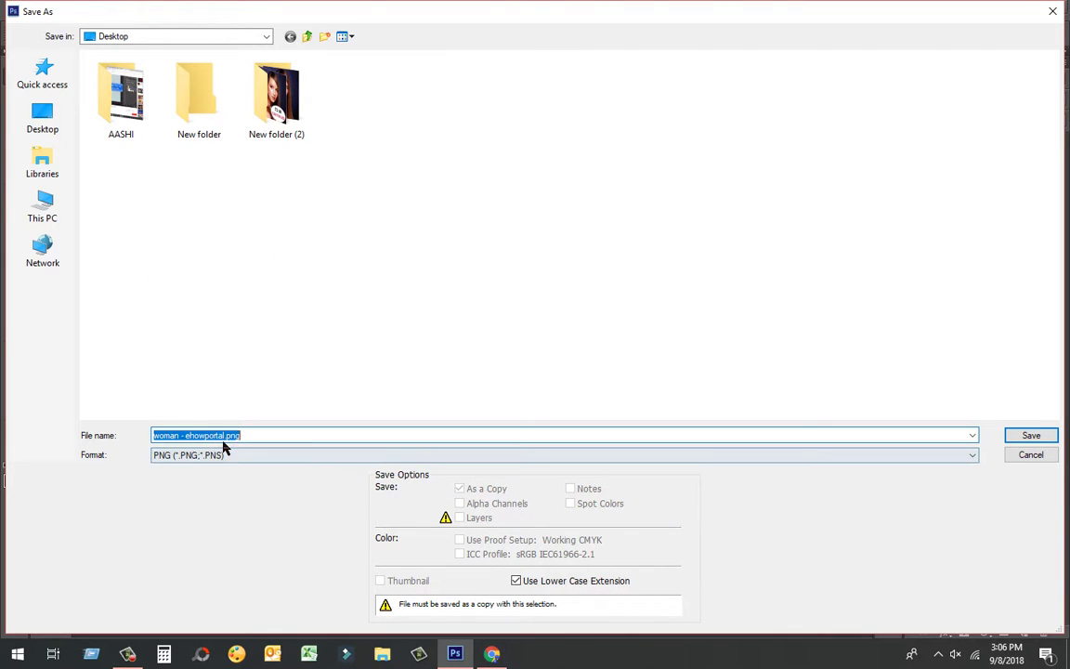
{"action": "left_click", "coordinate": [226, 434]}
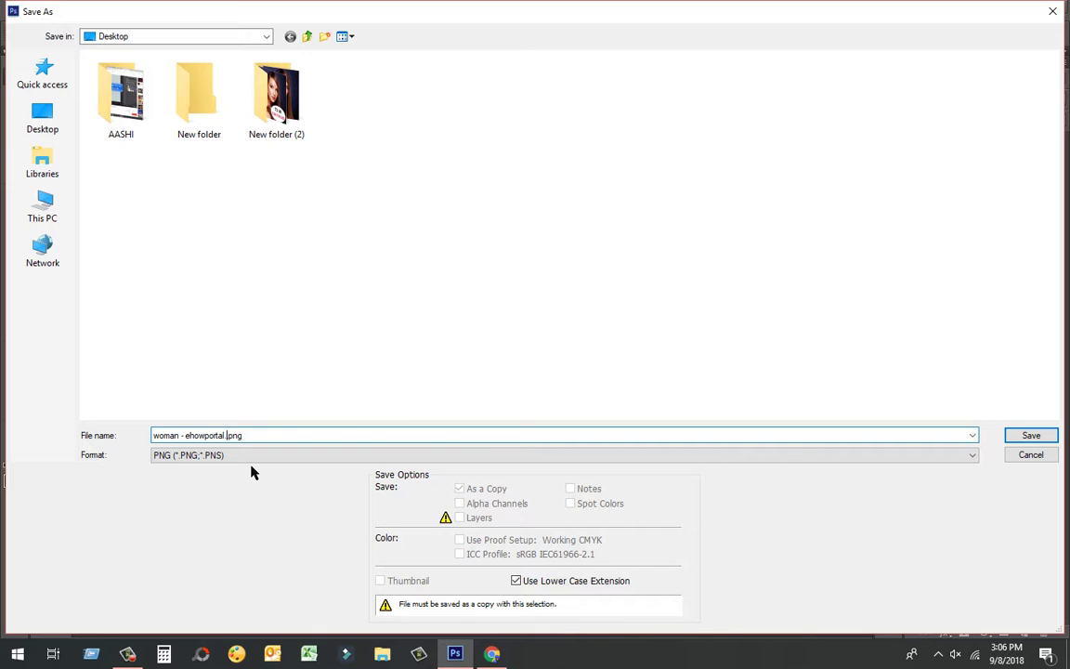
{"action": "left_click", "coordinate": [28, 112]}
{"action": "left_click", "coordinate": [1044, 442]}
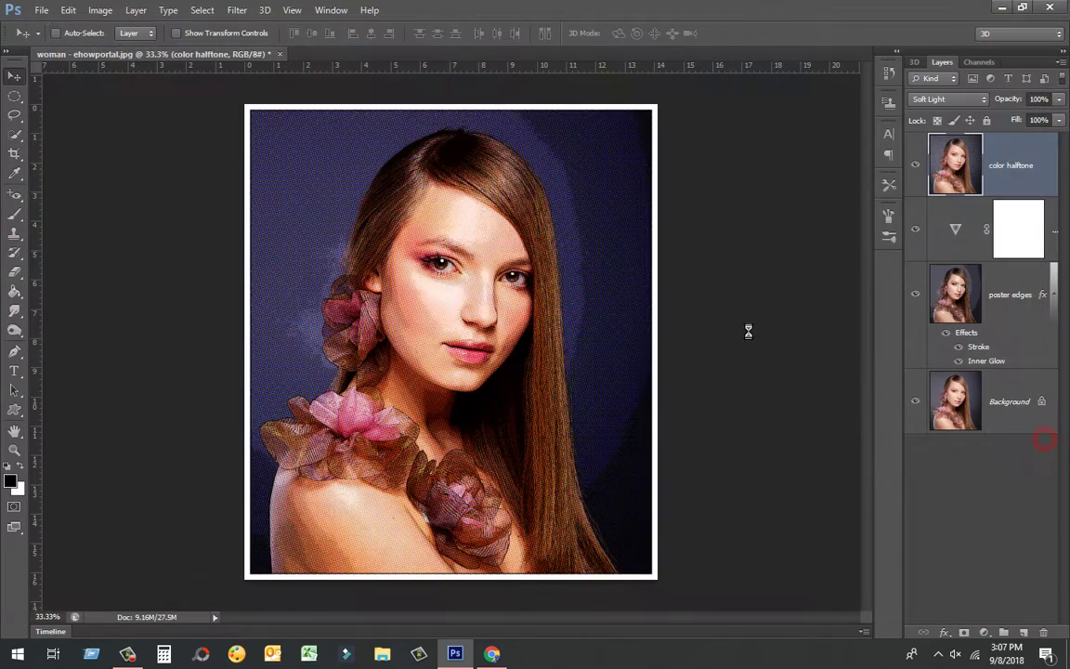
{"action": "left_click", "coordinate": [569, 175]}
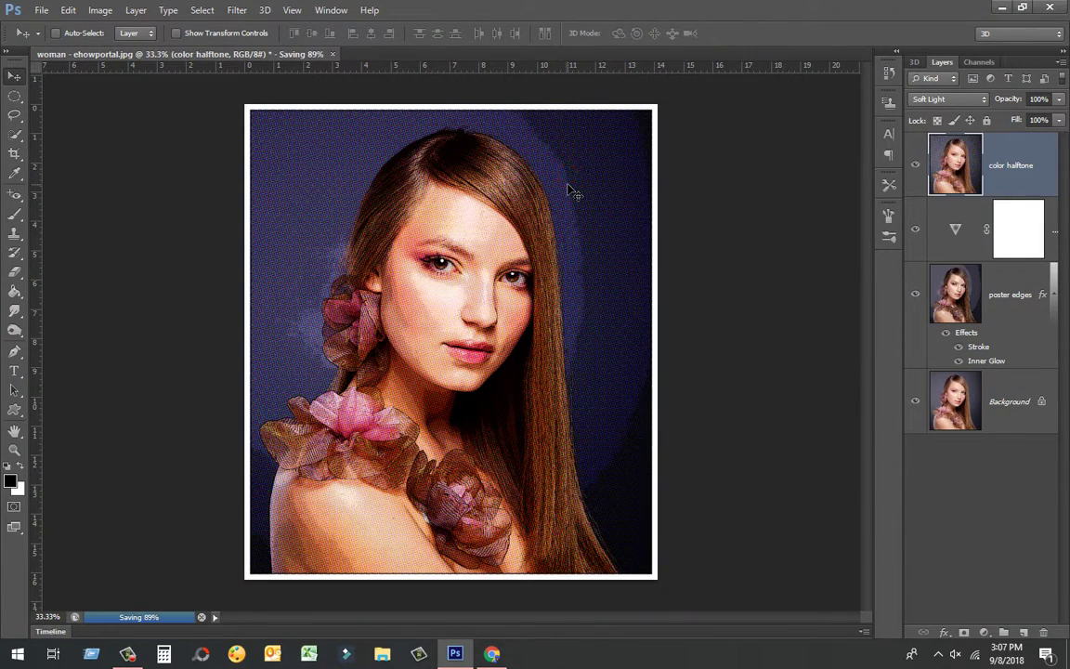
Step: Show the desktop, open the original woman - ehowportal.jpg in Photos, and move its restored window to one side
{"action": "key", "text": "super+d"}
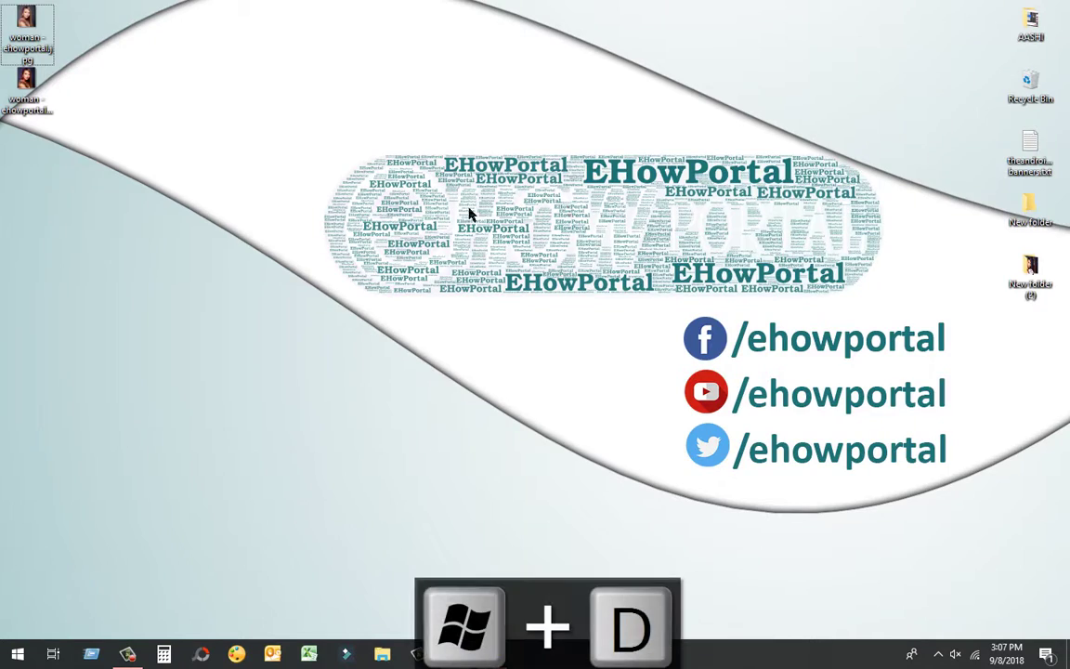
{"action": "double_click", "coordinate": [29, 30]}
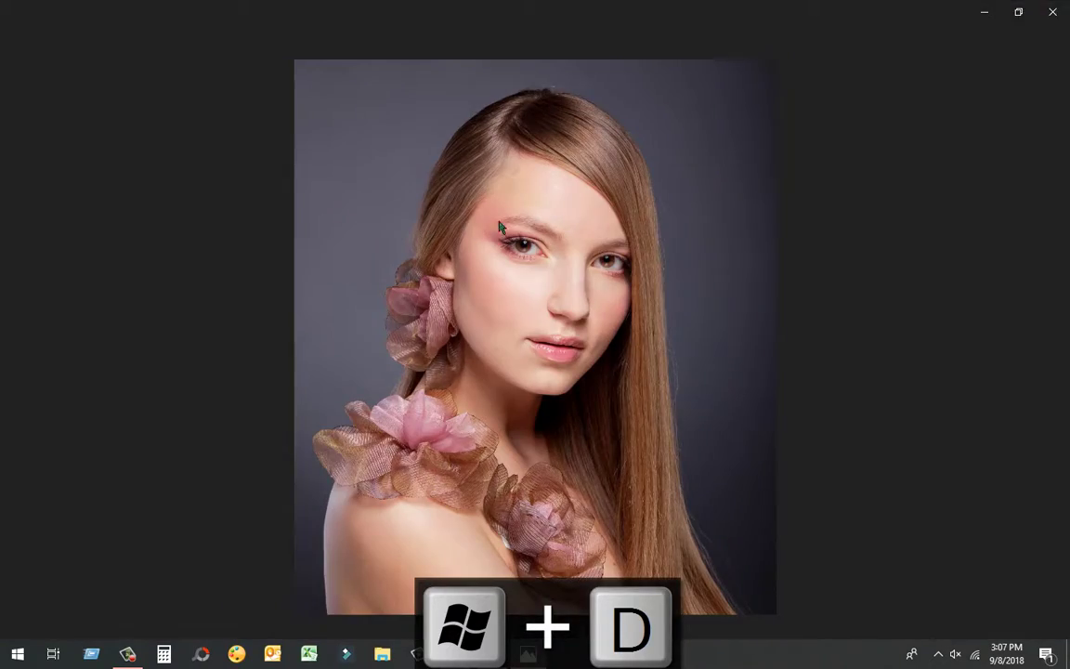
{"action": "left_click", "coordinate": [1017, 12]}
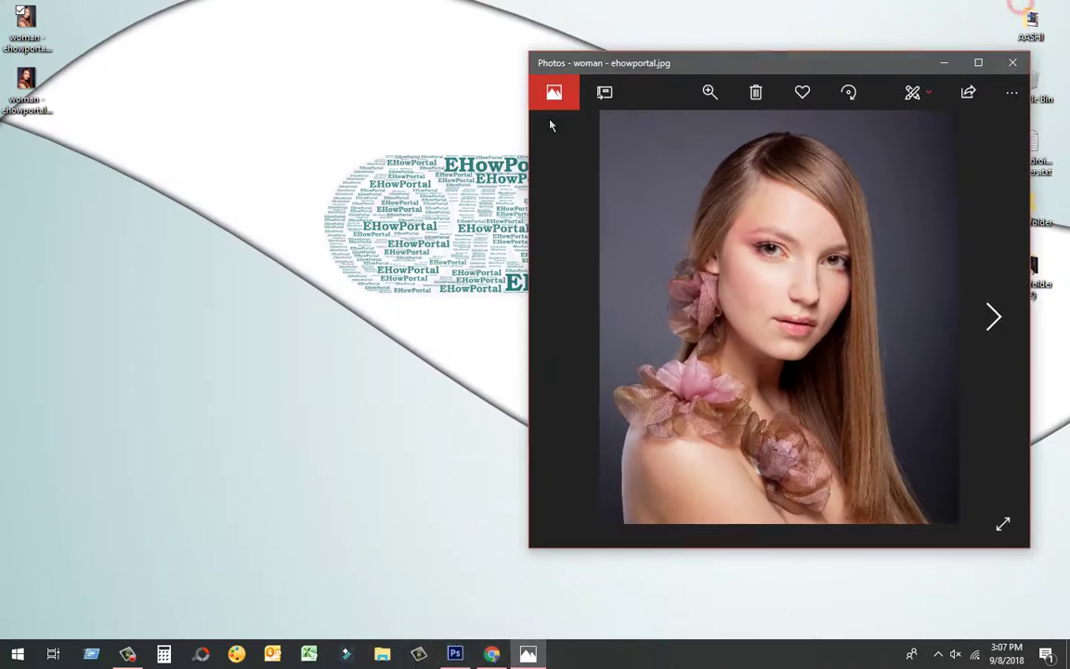
{"action": "left_click_drag", "start_coordinate": [745, 65], "coordinate": [260, 102]}
Step: Open the saved PNG from the desktop and arrange its window beside the original photo to compare both images
{"action": "double_click", "coordinate": [33, 83]}
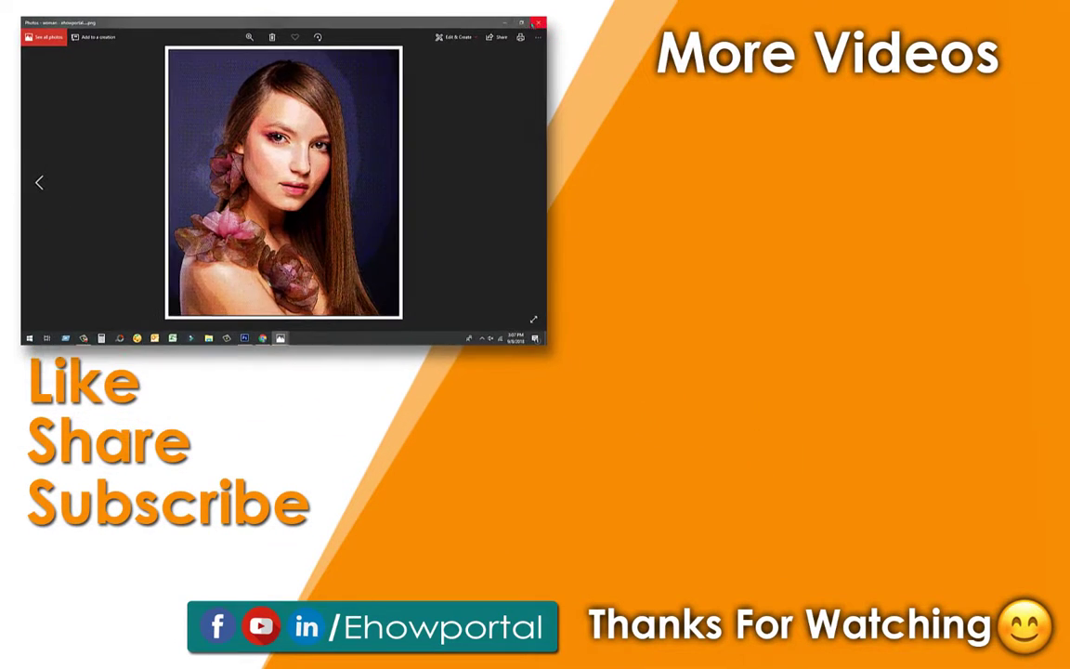
{"action": "left_click", "coordinate": [728, 18]}
{"action": "left_click_drag", "start_coordinate": [392, 41], "coordinate": [407, 52]}
{"action": "left_click_drag", "start_coordinate": [206, 67], "coordinate": [198, 53]}
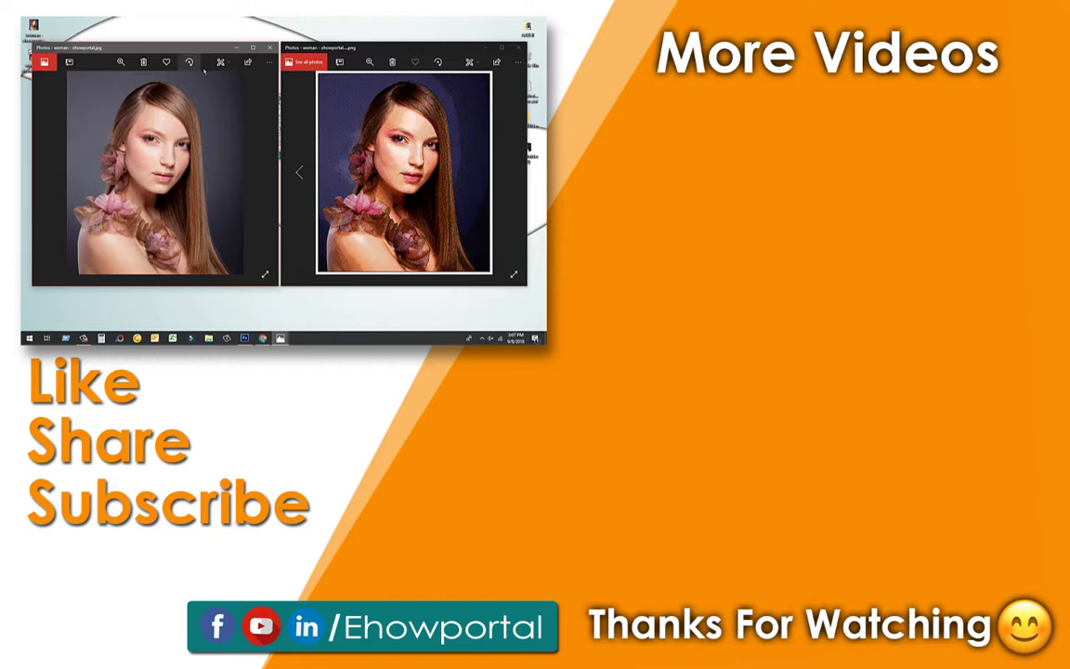